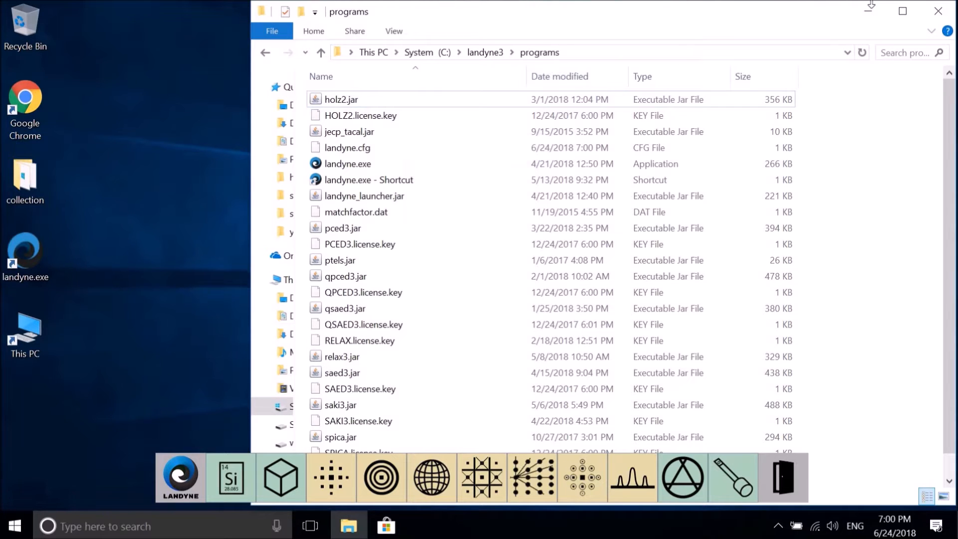
- Minimize the programs folder window and launch the HOLZ pattern simulation from the Landyne launcher
left_click(869, 10)
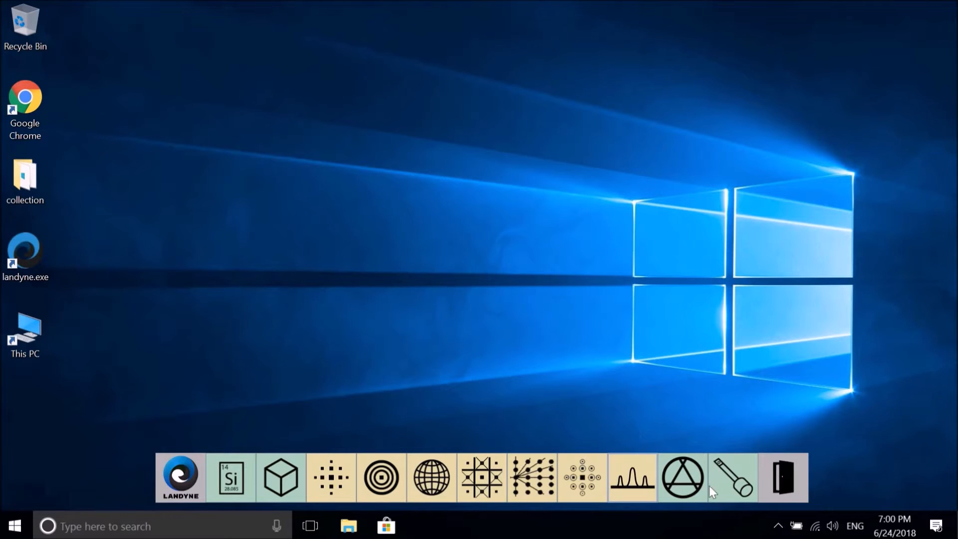
left_click(682, 478)
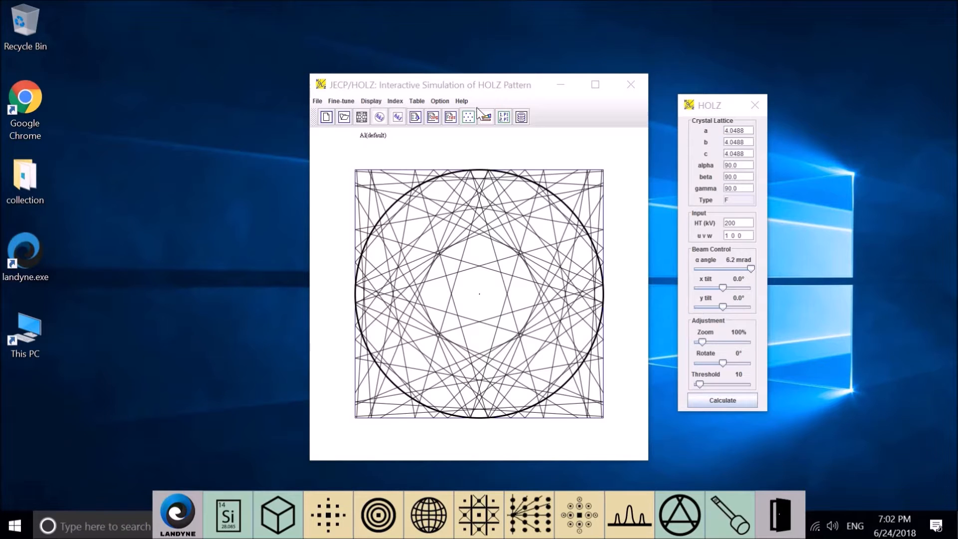
- View the form for new crystal structure data and close it without entering anything
left_click(316, 100)
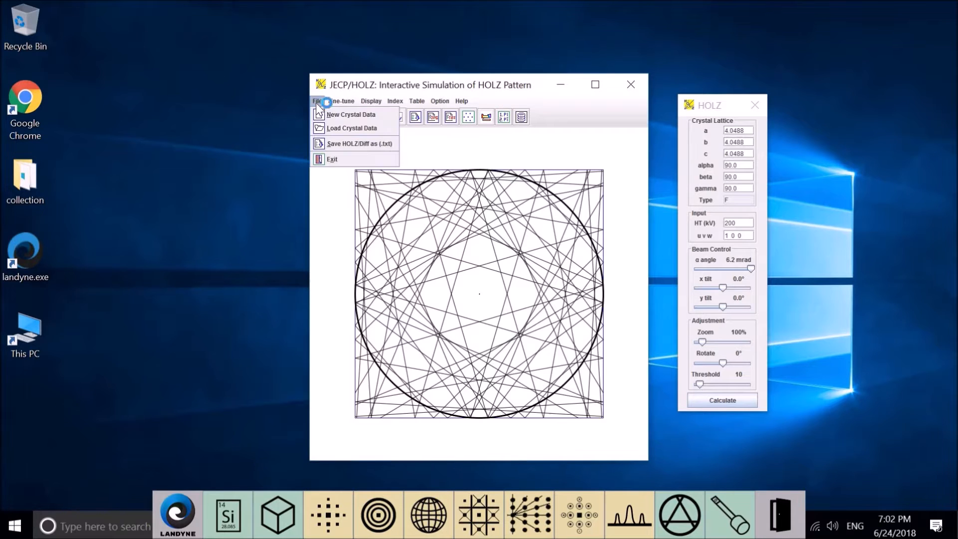
left_click(348, 118)
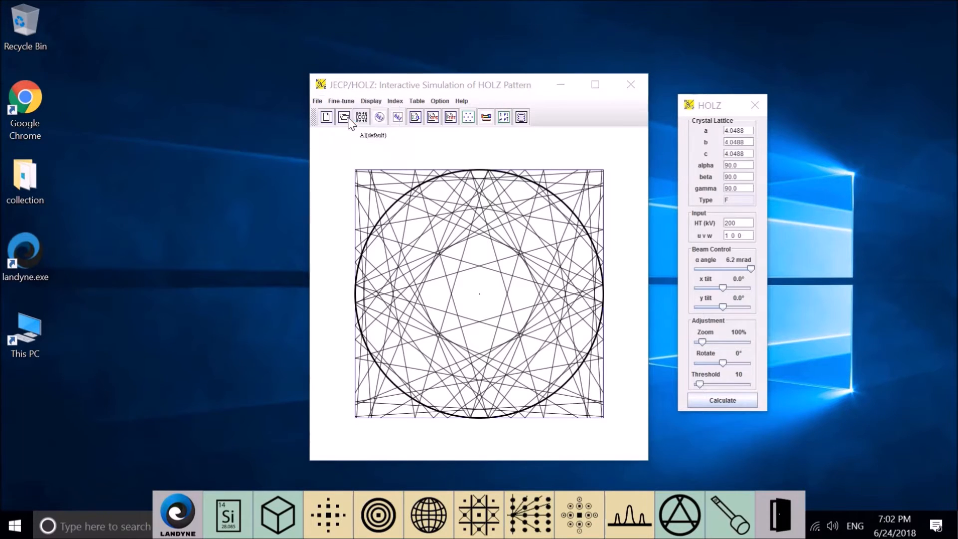
left_click(604, 118)
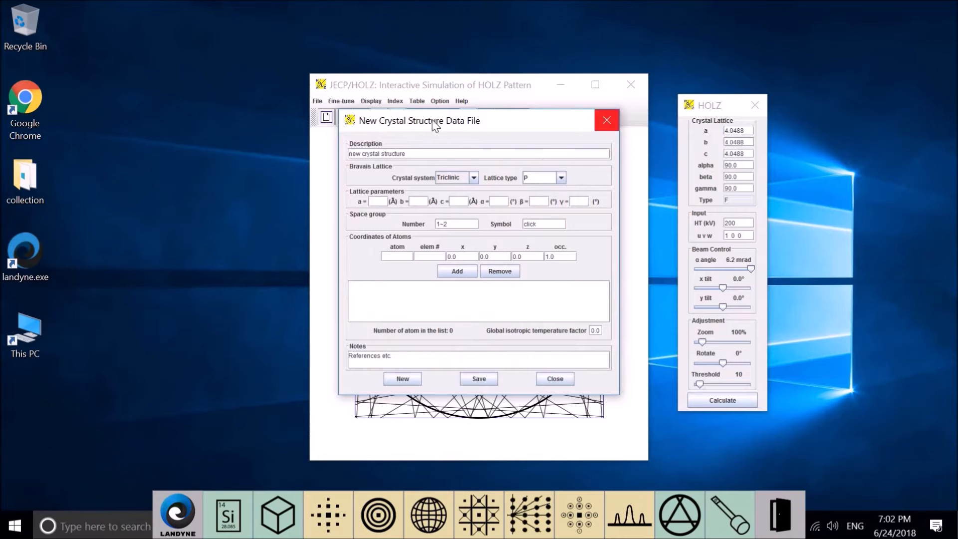
- Examine the available file operations and the improved-formula options for fine-tuning the calculation
left_click(319, 100)
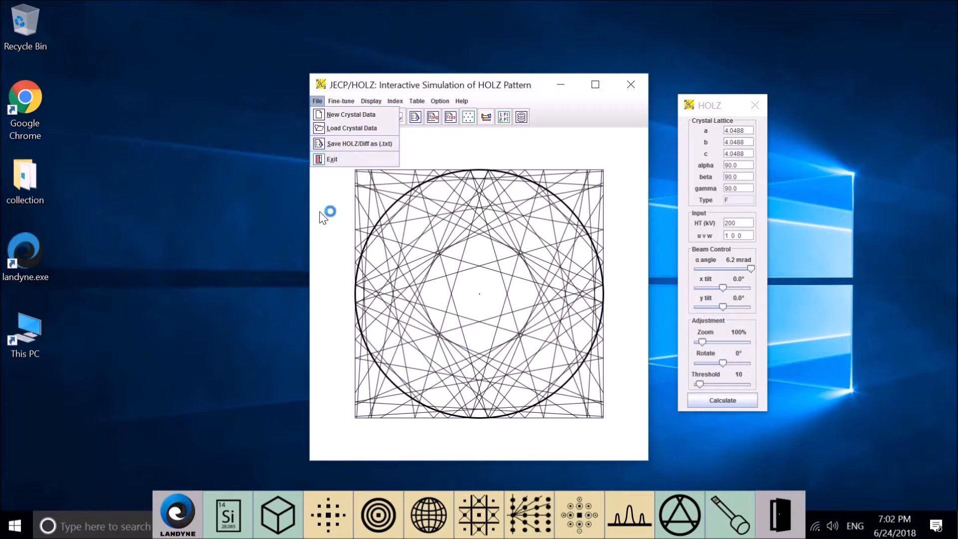
left_click(280, 190)
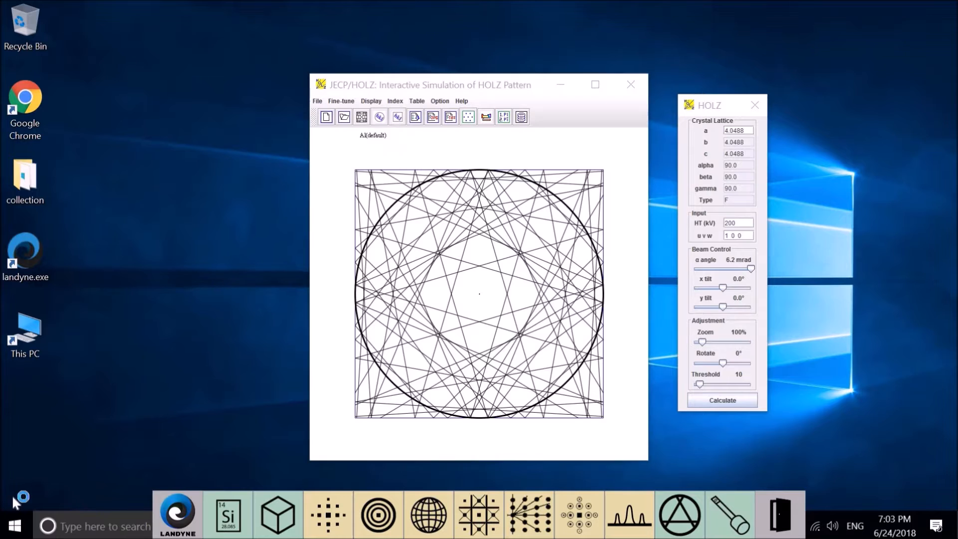
left_click(343, 102)
mouse_move(352, 118)
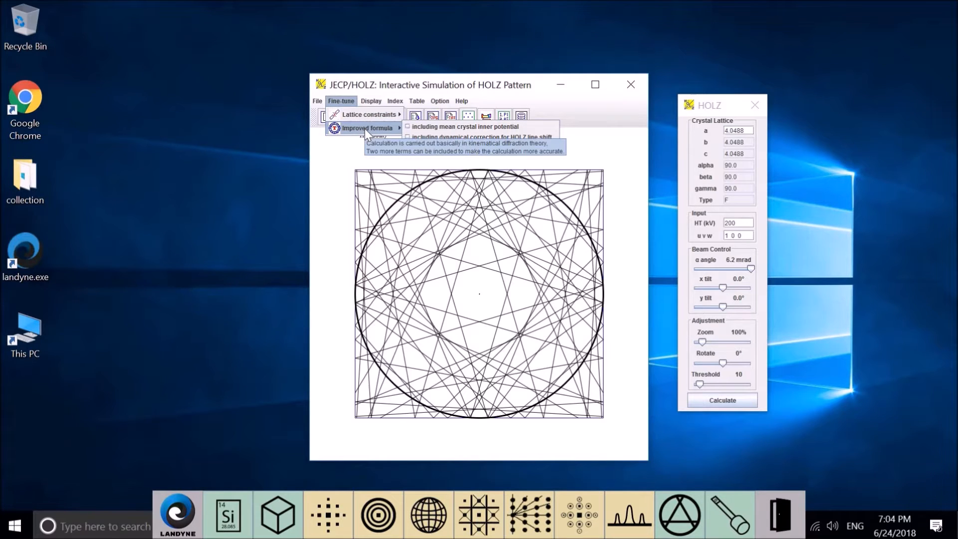
left_click(442, 155)
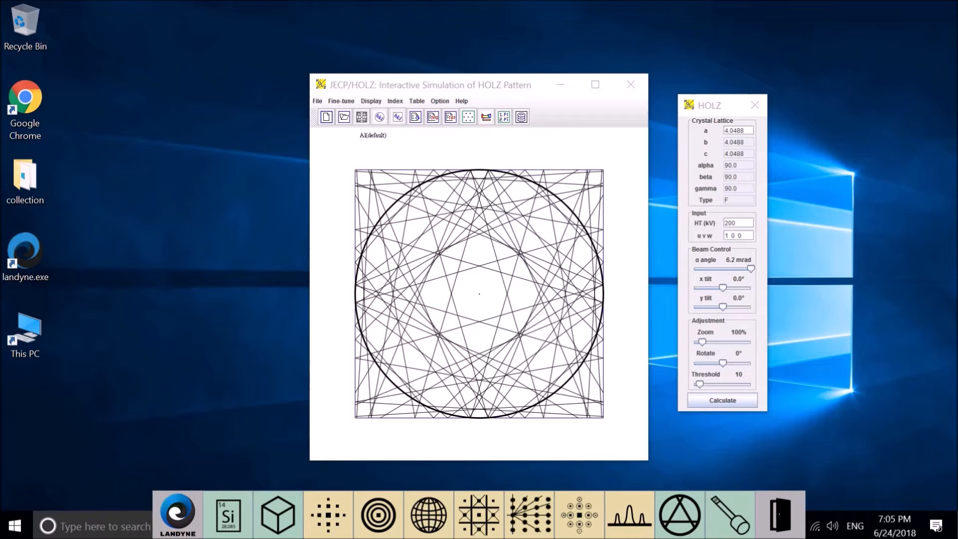
- View the pattern display settings for CBED or HOLZ patterns and close them
left_click(375, 102)
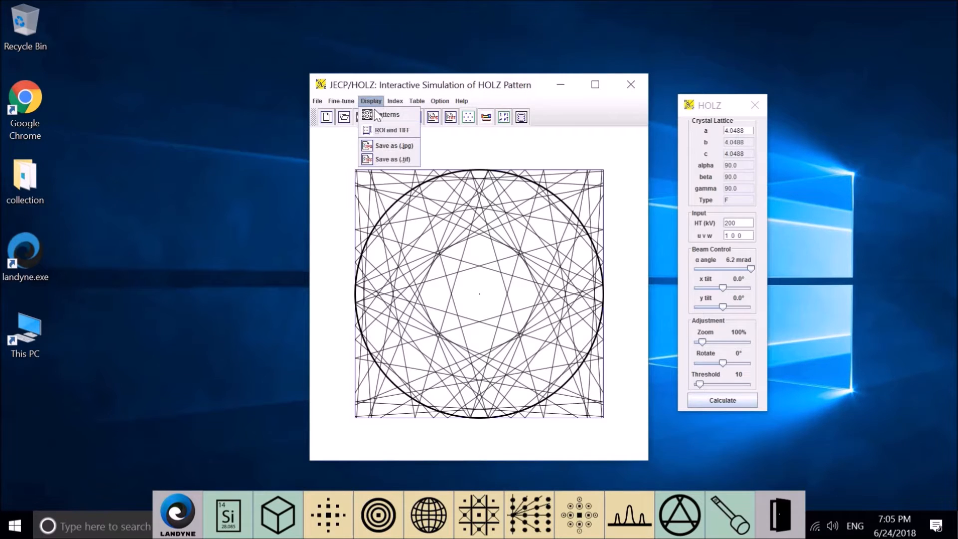
left_click(378, 115)
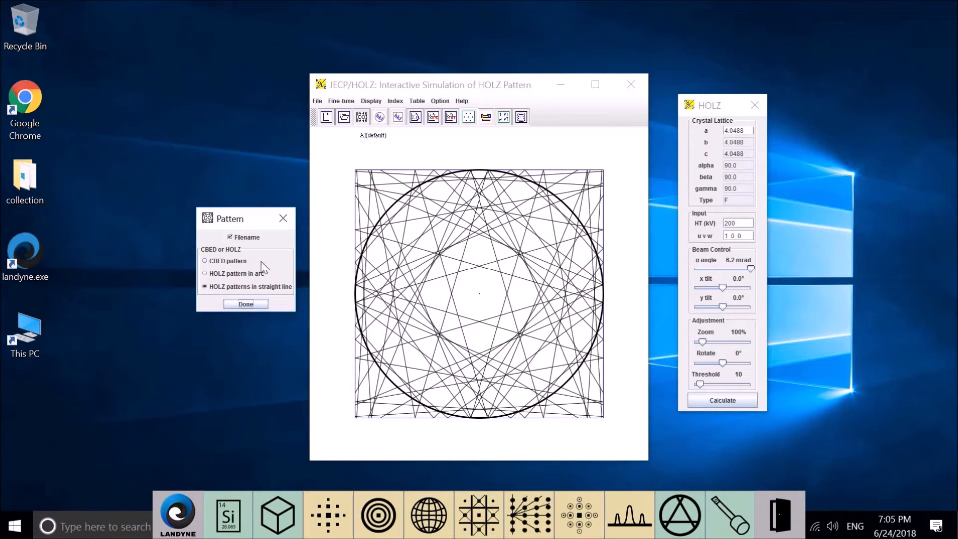
left_click(291, 214)
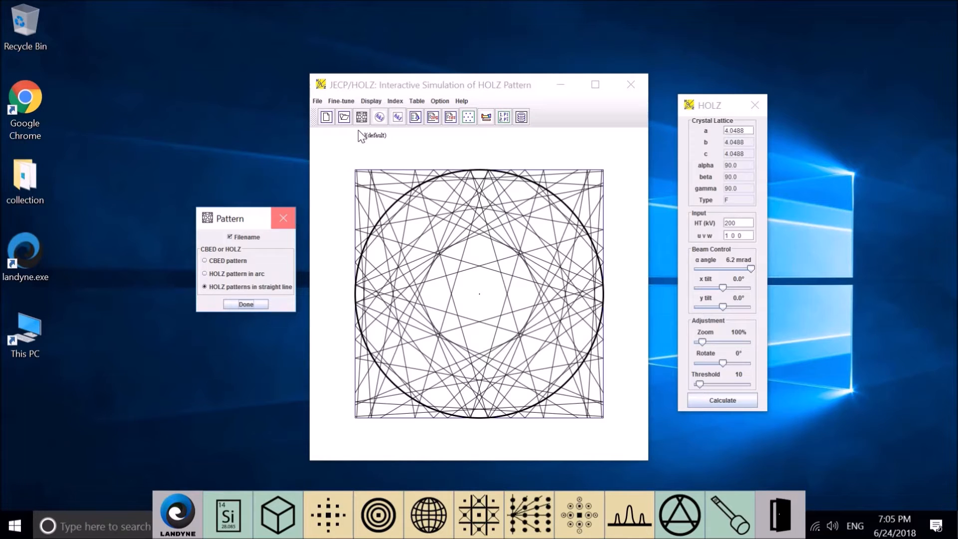
- View the ROI and TIFF settings, move their window clear of the pattern, and close it
left_click(370, 102)
left_click(392, 131)
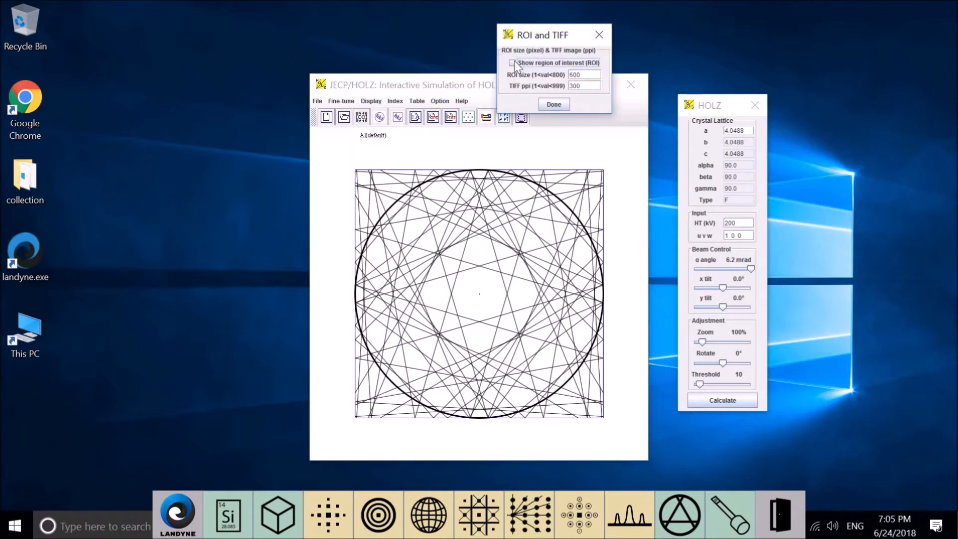
left_click_drag(536, 40, 204, 220)
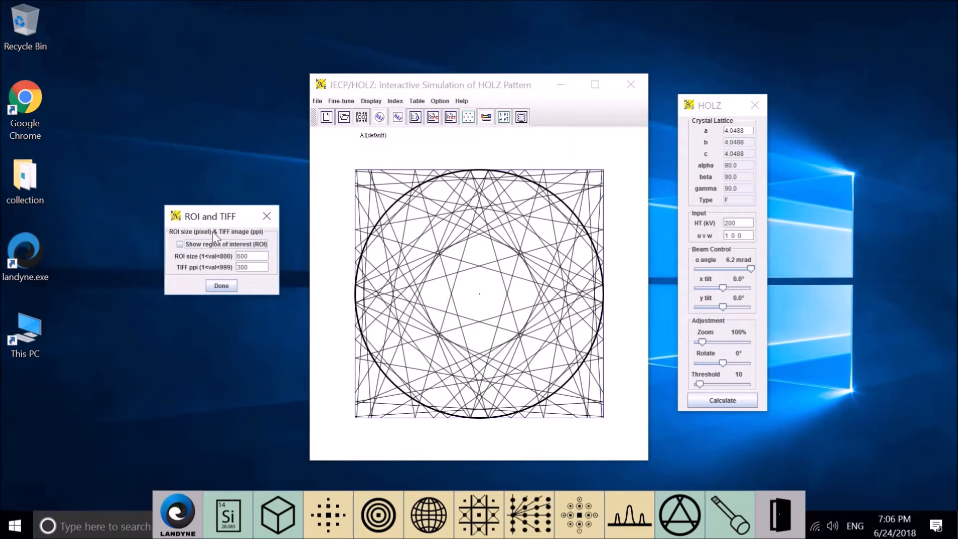
left_click(267, 216)
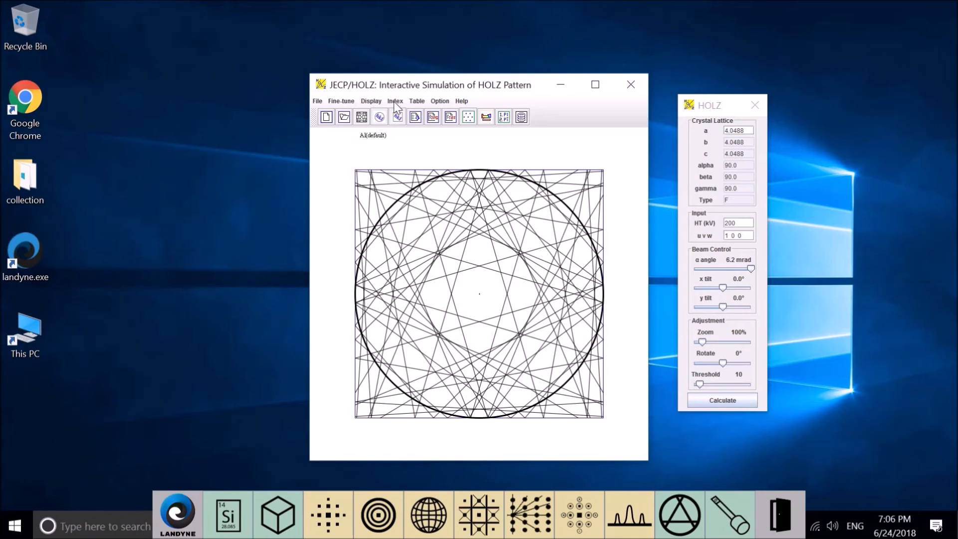
left_click(372, 103)
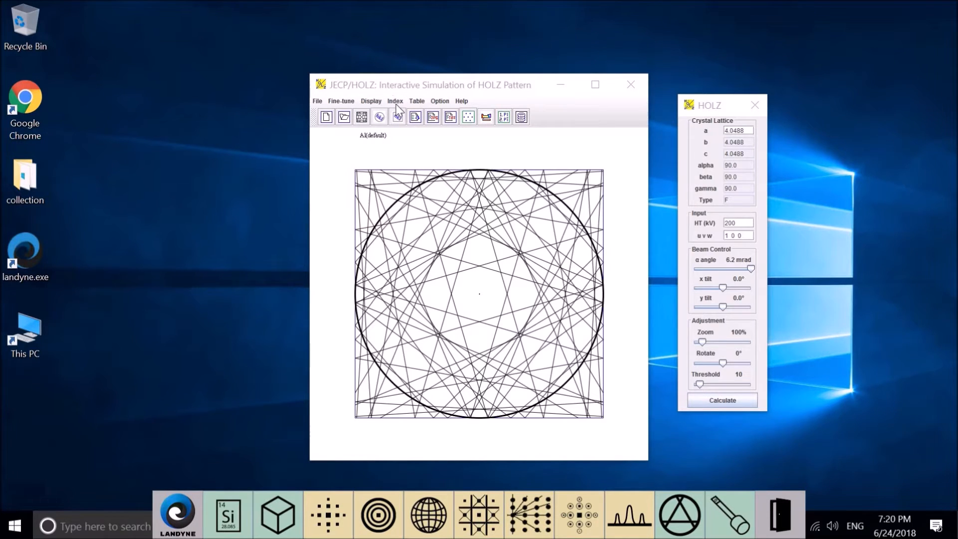
- View the HOLZ index settings and the CBED index settings, closing each one
left_click(398, 105)
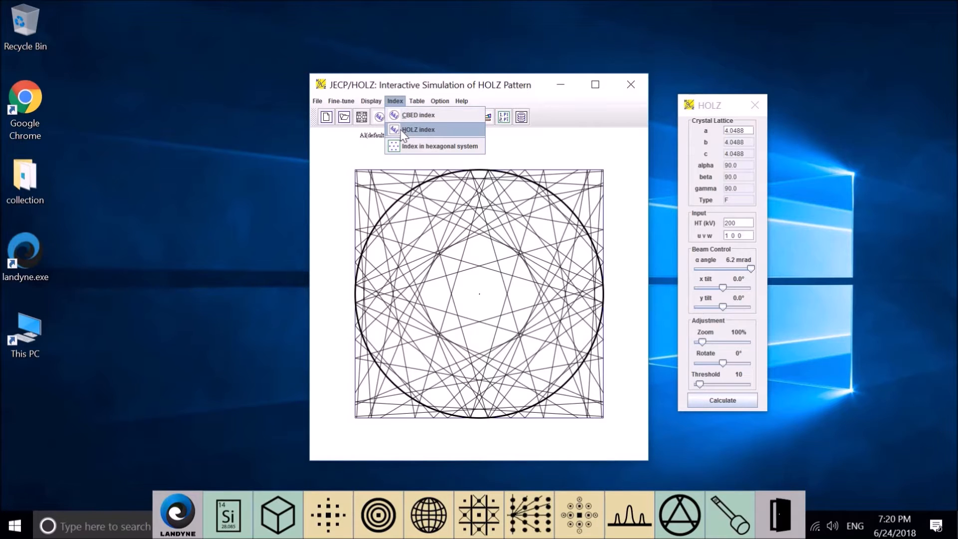
left_click(401, 129)
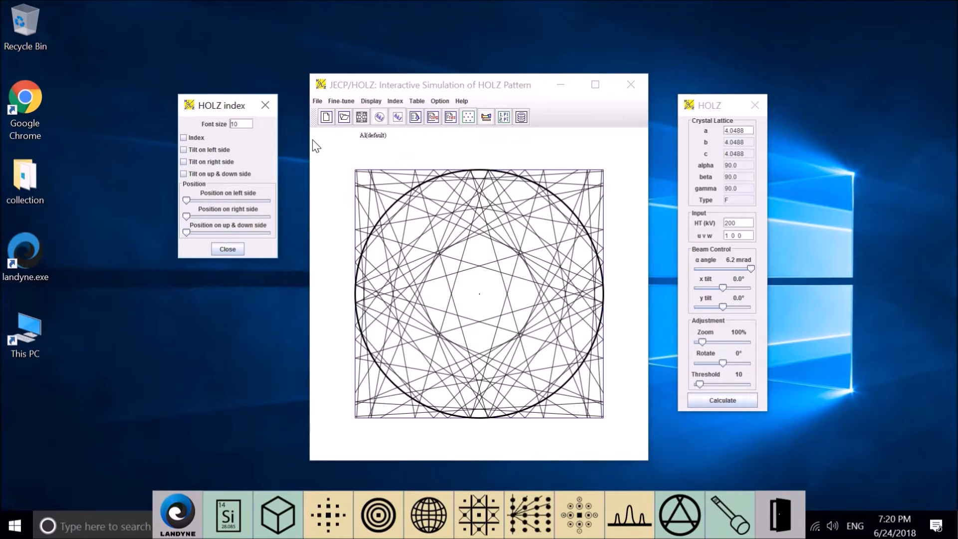
left_click(265, 105)
left_click(395, 101)
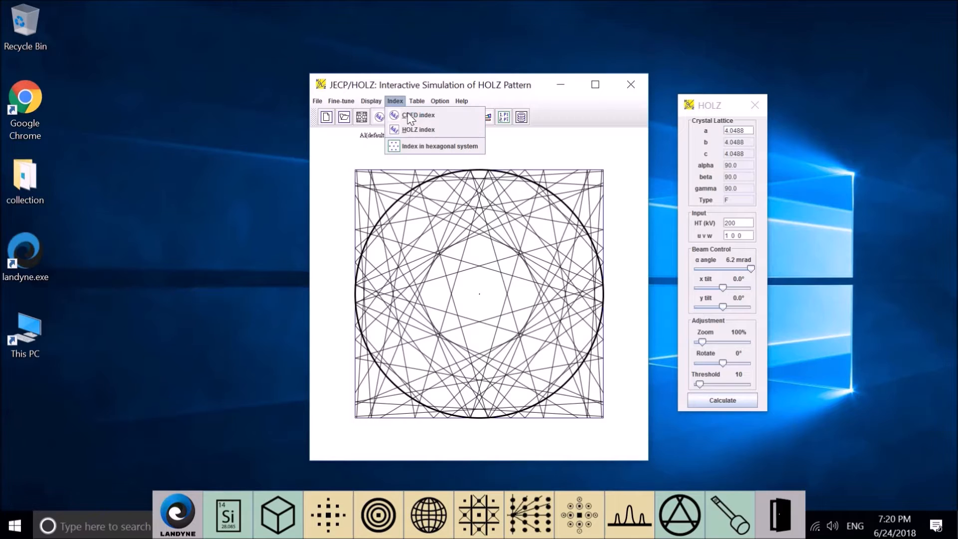
left_click(415, 116)
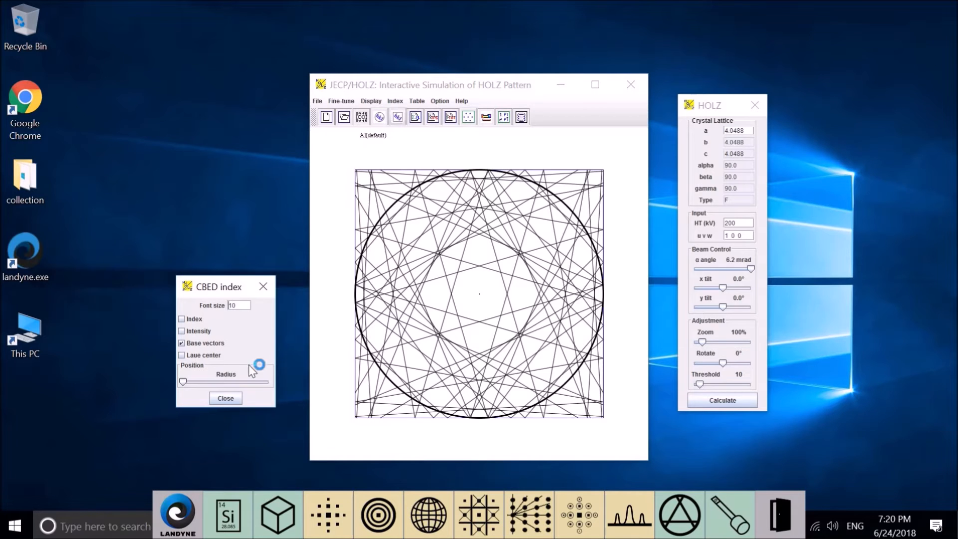
left_click(263, 285)
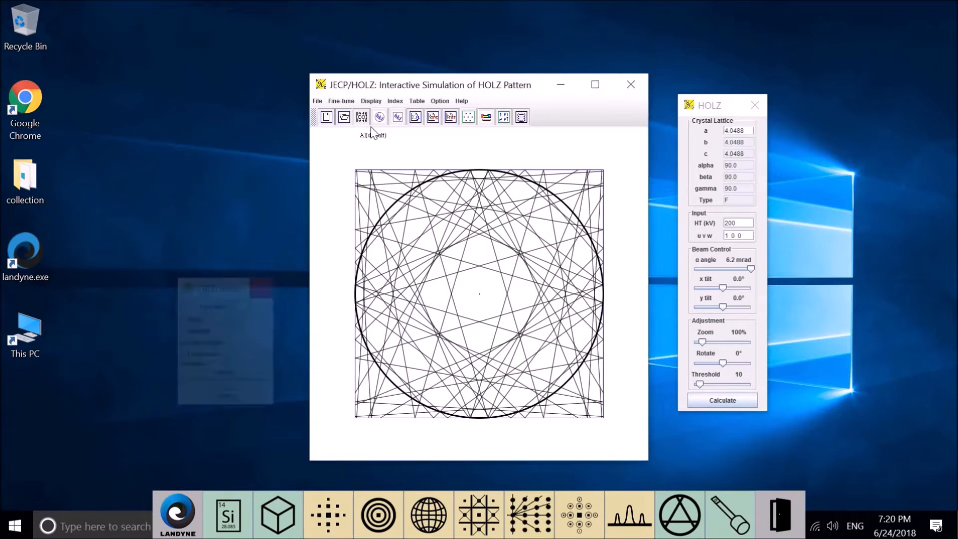
- View the hexagonal system index converter, move it nearer the main window, and close it
left_click(396, 102)
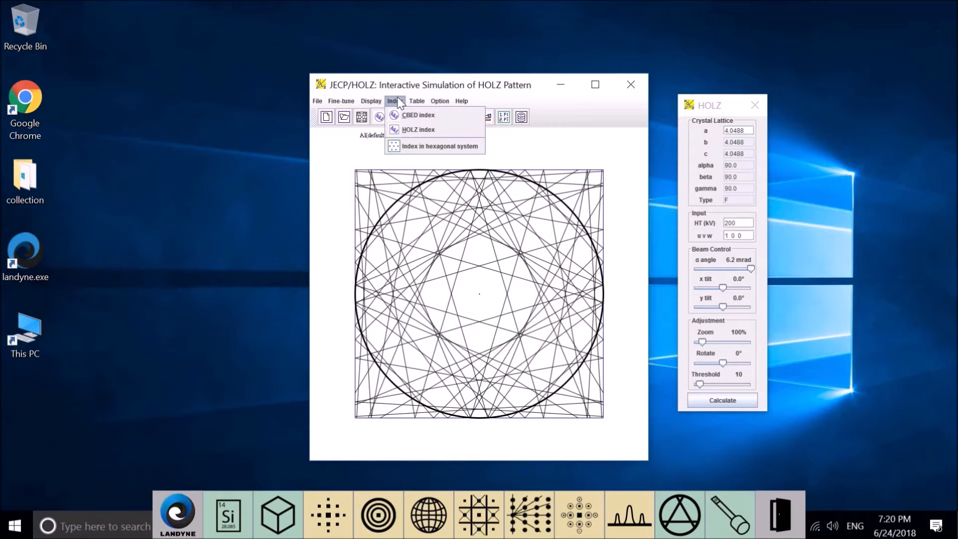
left_click(410, 147)
left_click_drag(100, 196, 218, 206)
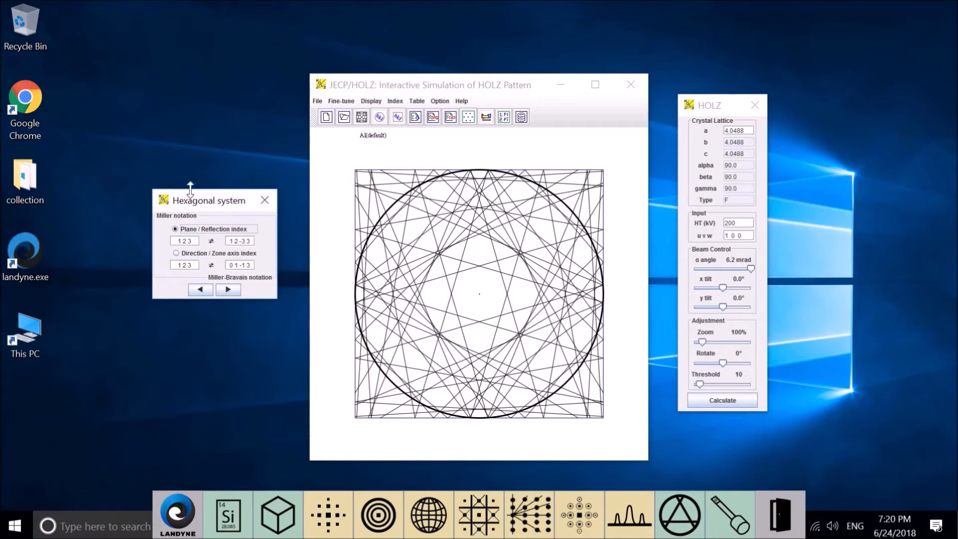
left_click(268, 203)
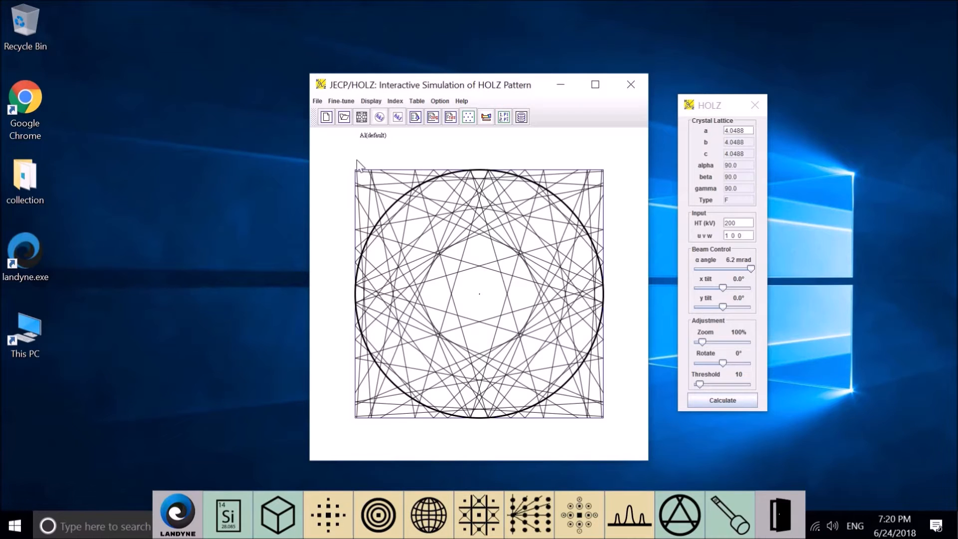
- View the periodic table of elements and the space group table, closing each one
left_click(418, 101)
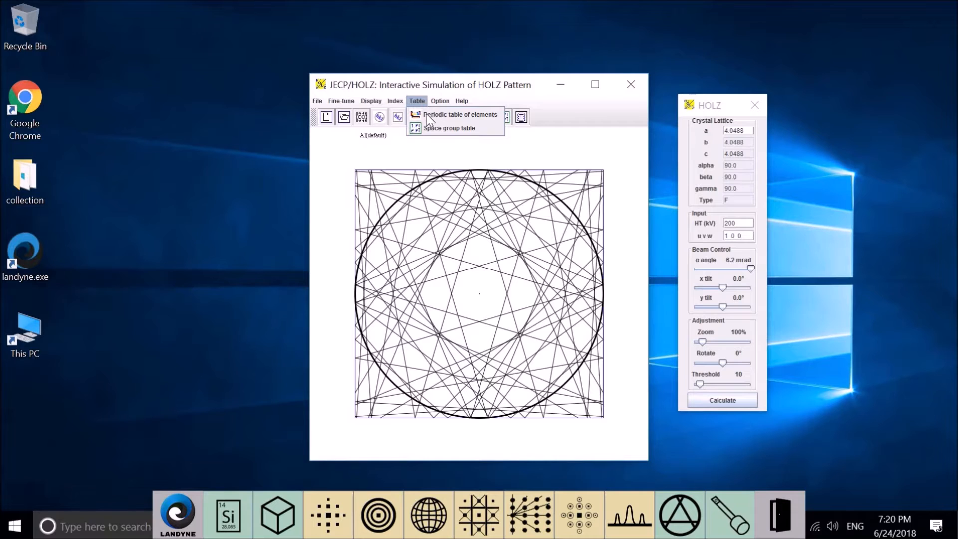
left_click(449, 114)
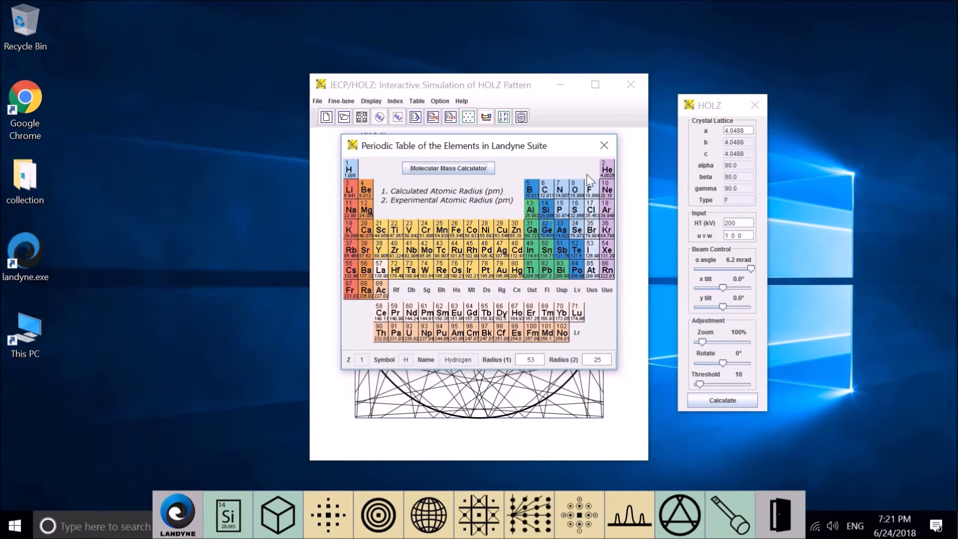
left_click(604, 146)
left_click(417, 100)
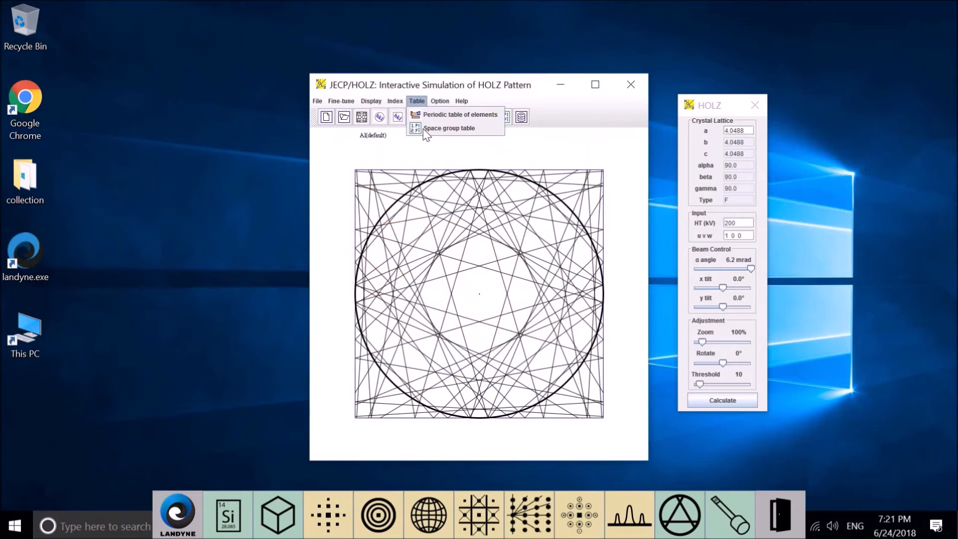
left_click(450, 128)
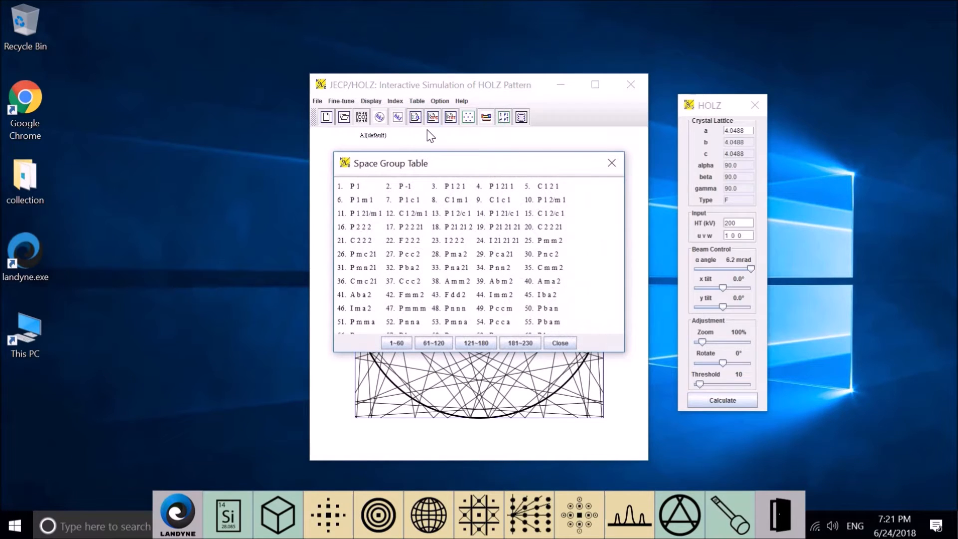
left_click(610, 164)
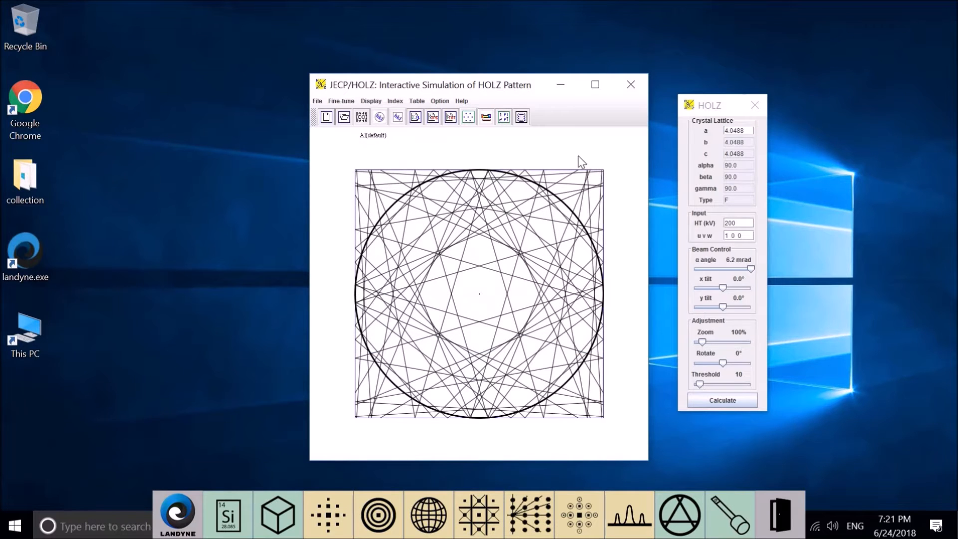
- Hide the toolbar of the simulation window and show it again
left_click(440, 102)
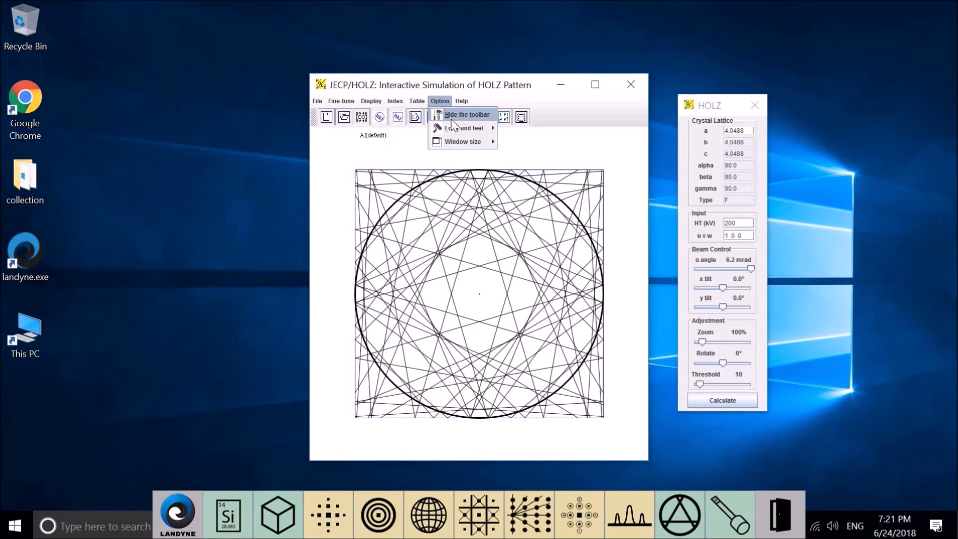
left_click(456, 115)
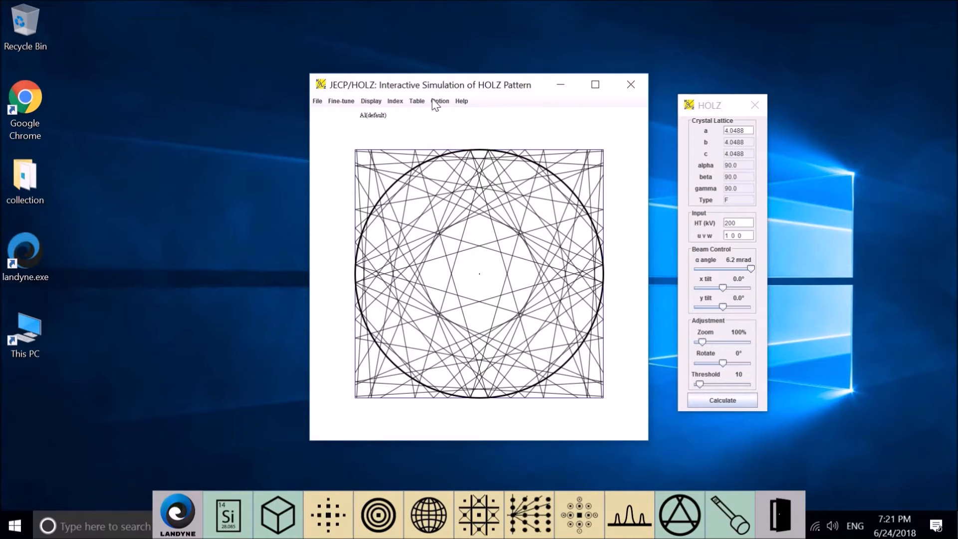
left_click(439, 102)
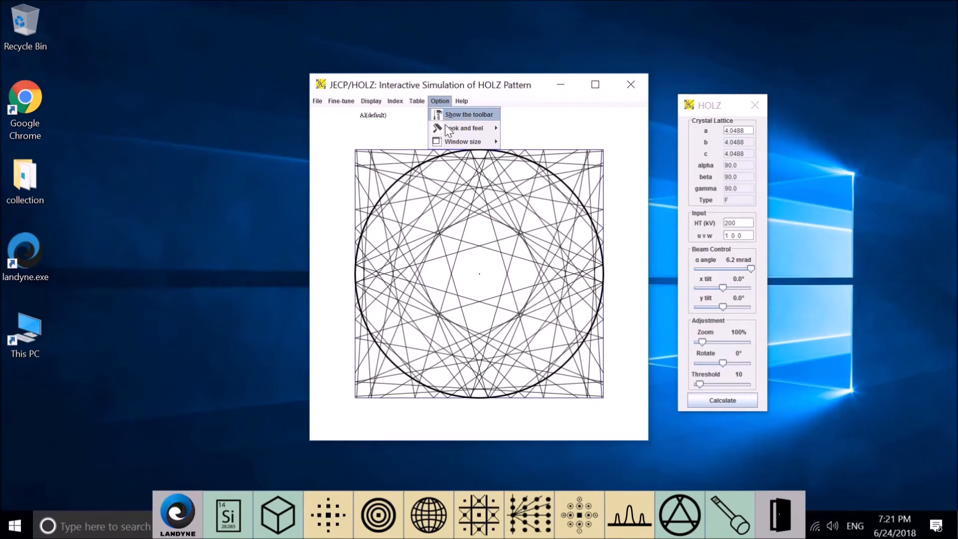
left_click(444, 116)
- Examine the look and feel choices Metal, Nimbus and Native without changing the current one
left_click(439, 101)
mouse_move(474, 129)
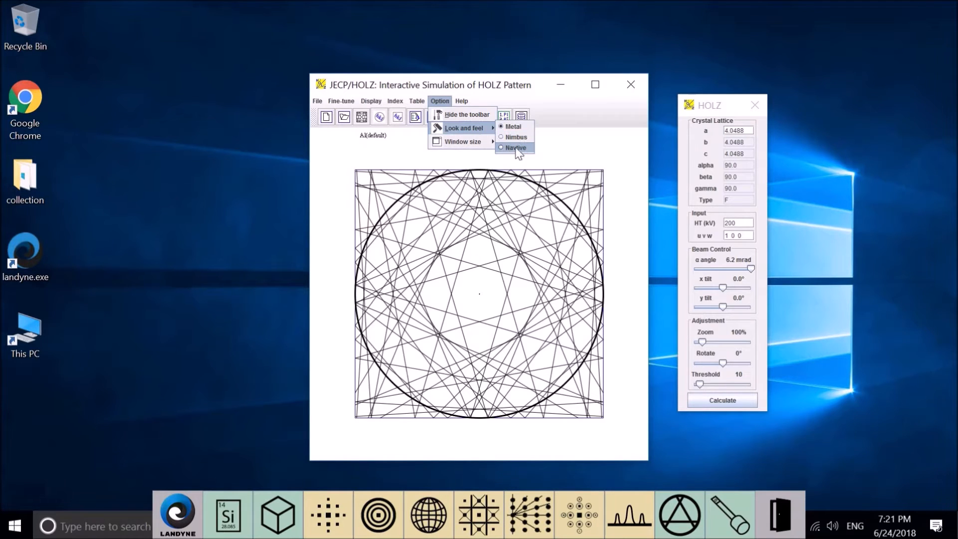
left_click(496, 104)
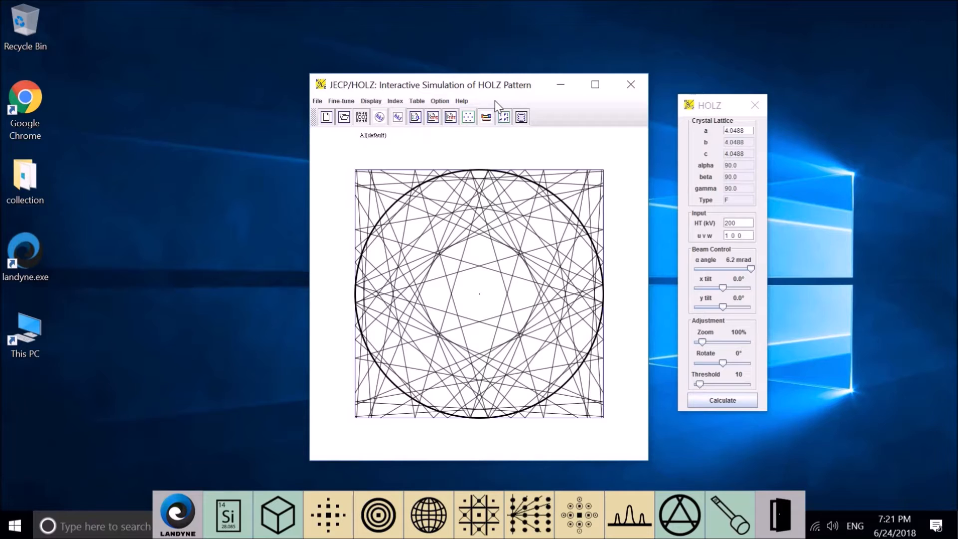
- View the current drive information, enlarge its dialog to show all contents, and close it
left_click(460, 100)
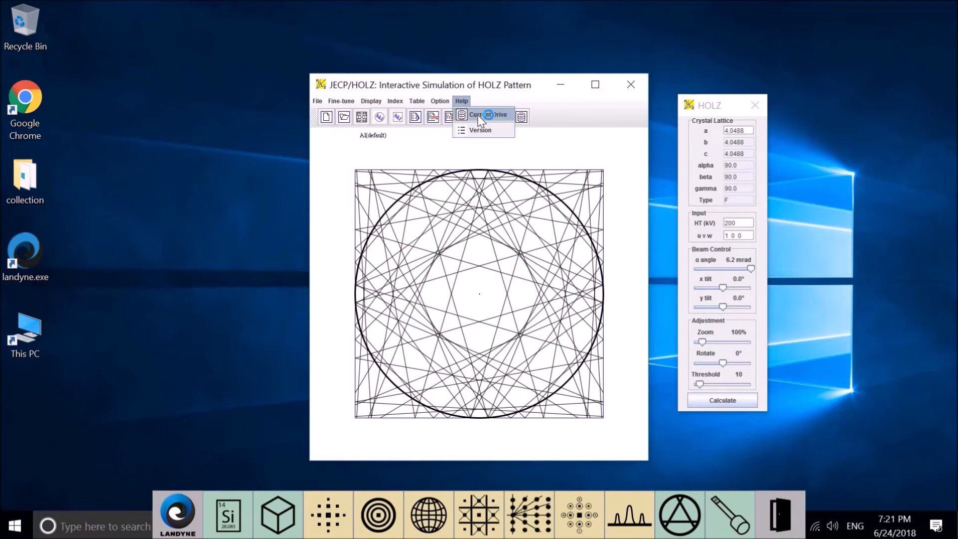
left_click(478, 114)
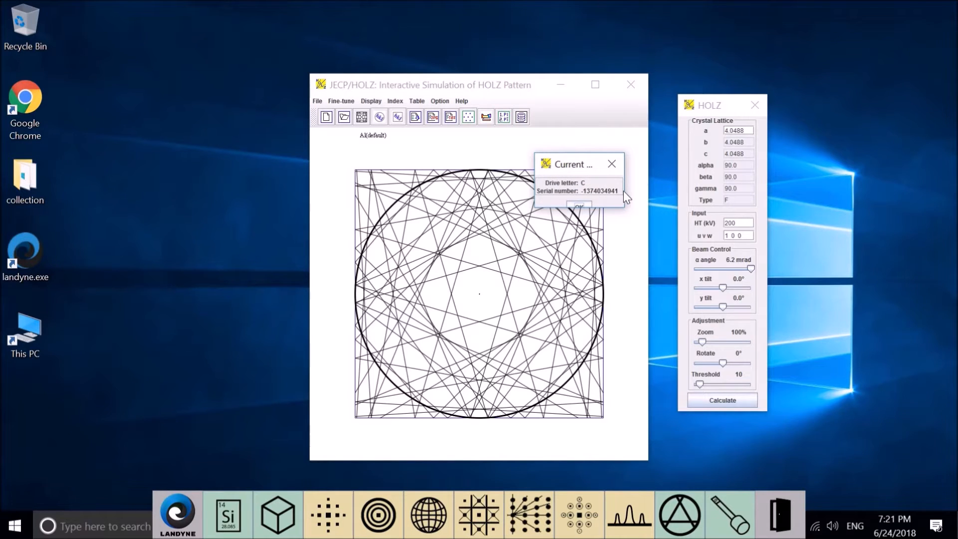
left_click_drag(624, 190, 641, 220)
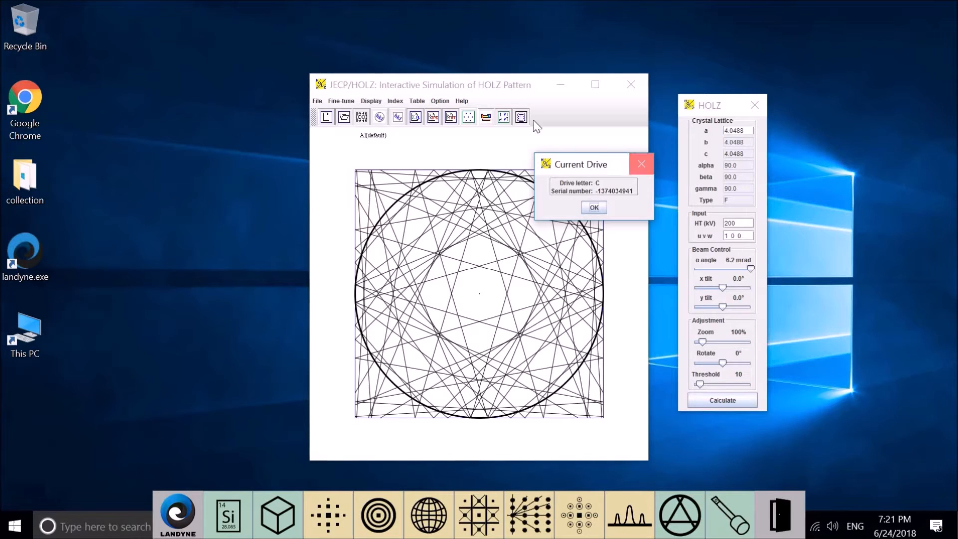
left_click(643, 163)
- View the version information of the HOLZ program and close it
left_click(461, 101)
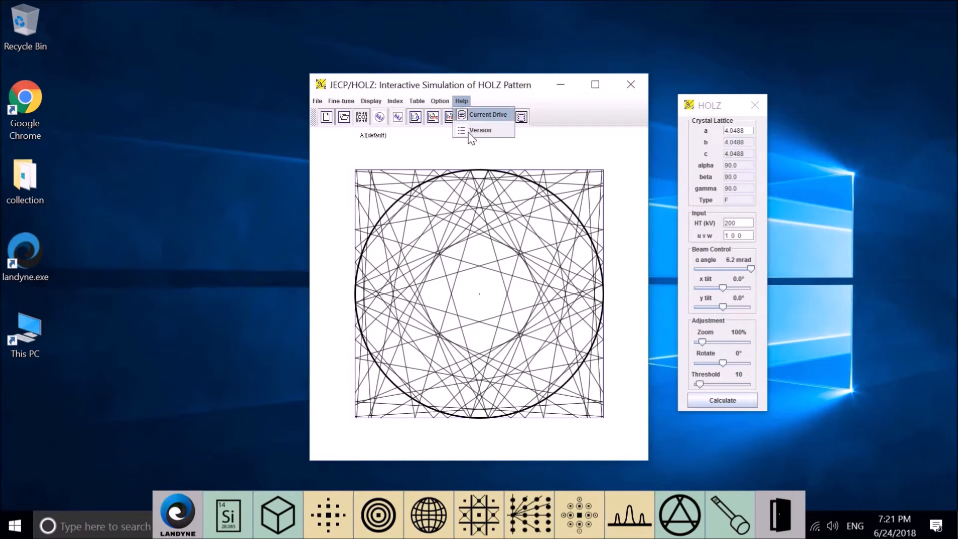
left_click(480, 130)
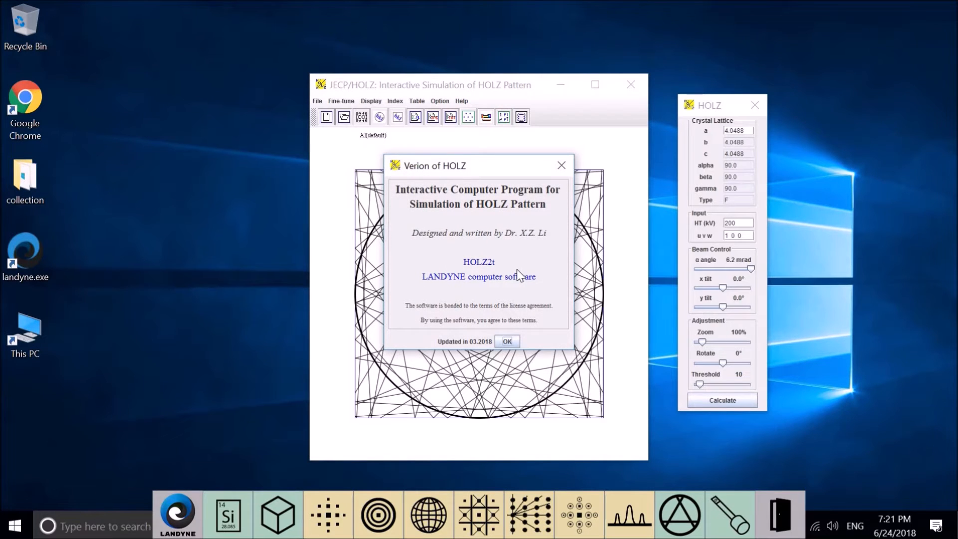
left_click(514, 339)
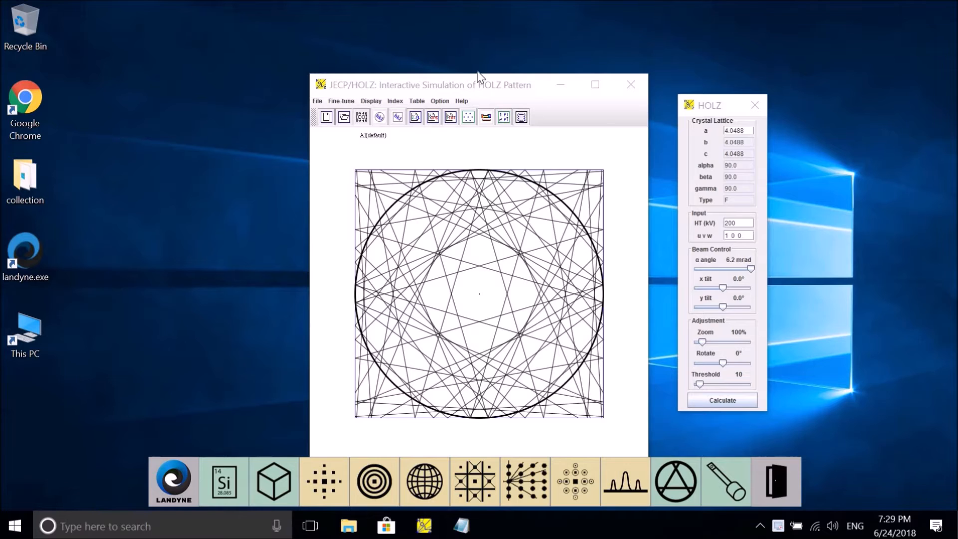
- Look at the structures folder in File Explorer, minimize it, and open a new crystal data form in HOLZ, moved beside the pattern
left_click(348, 530)
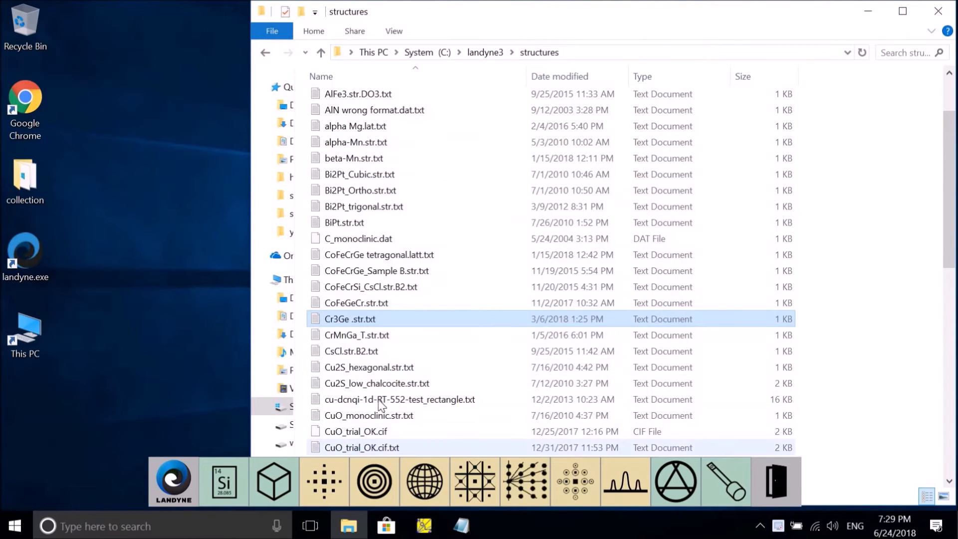
left_click(879, 14)
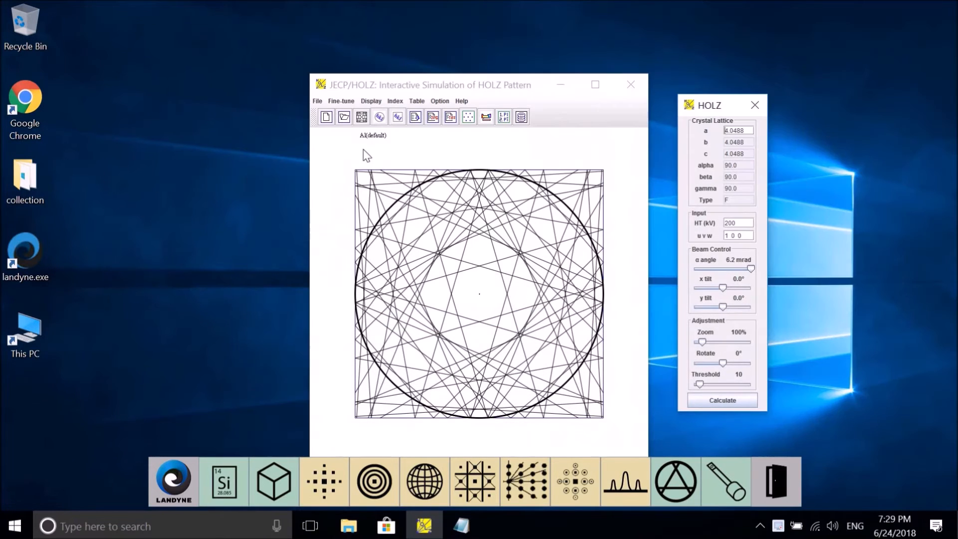
left_click(318, 101)
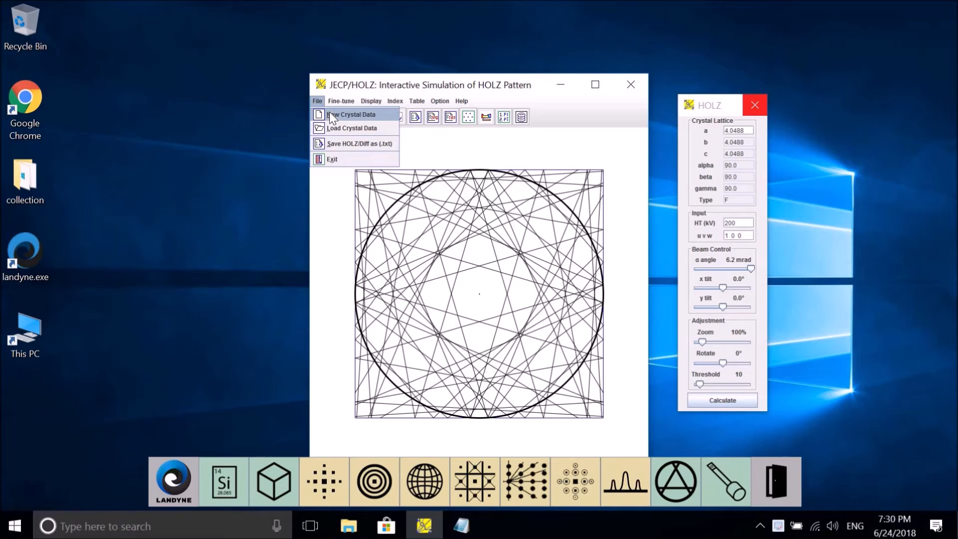
left_click(329, 114)
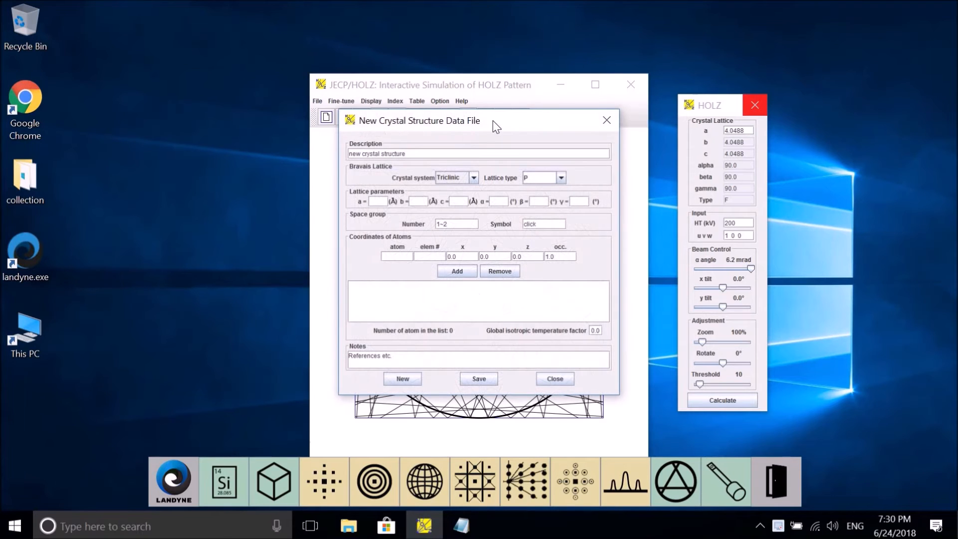
left_click_drag(499, 121, 242, 121)
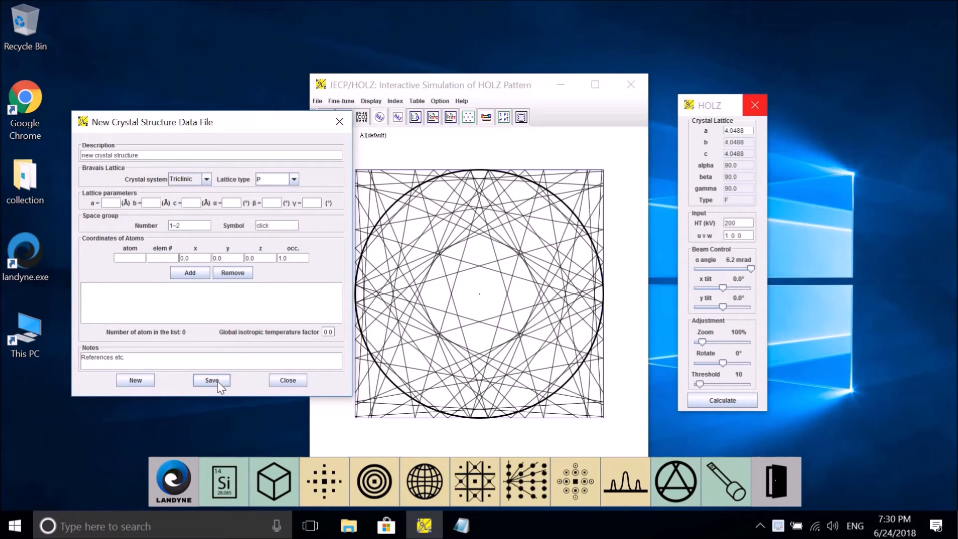
- Switch to Notepad, move its window clear to read the Cr3Ge .str.txt structure file, and close it
left_click(464, 526)
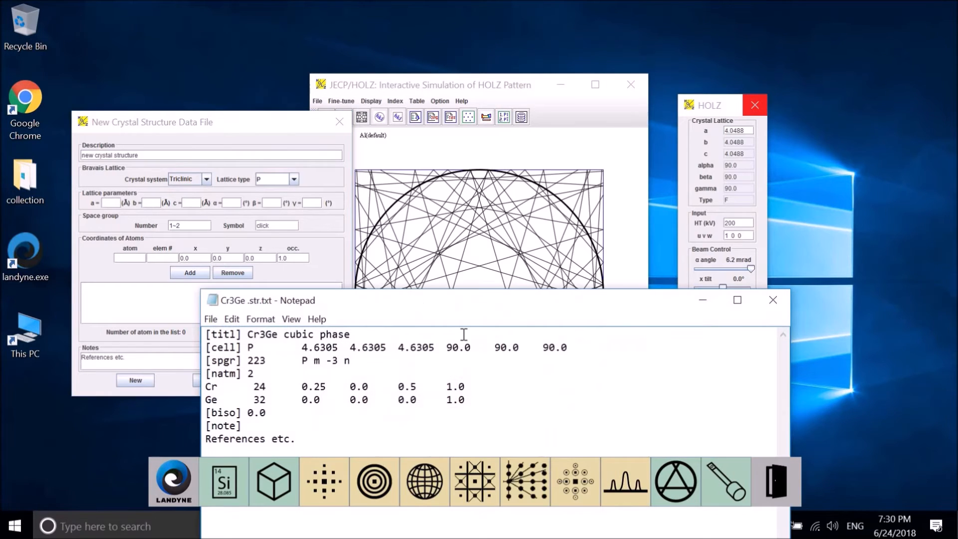
left_click_drag(219, 303, 307, 63)
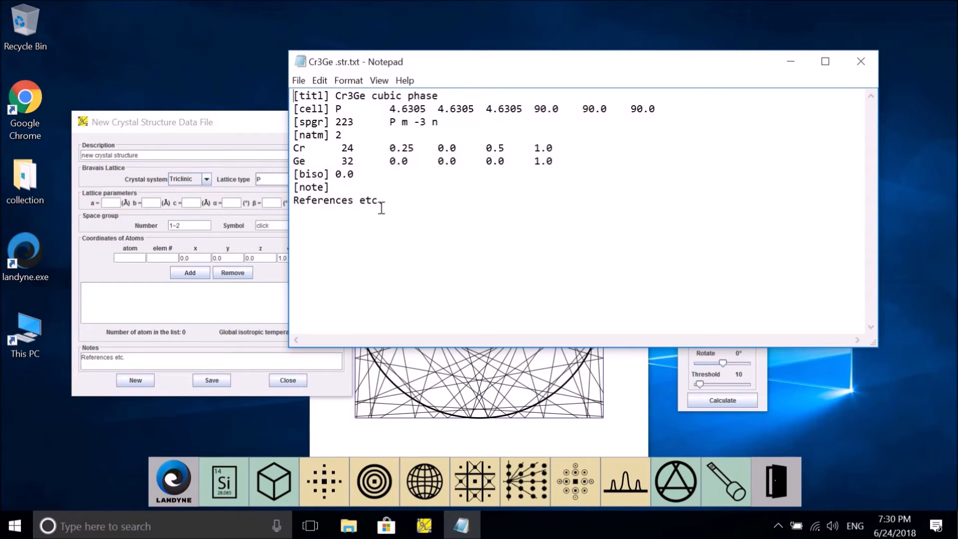
left_click(862, 62)
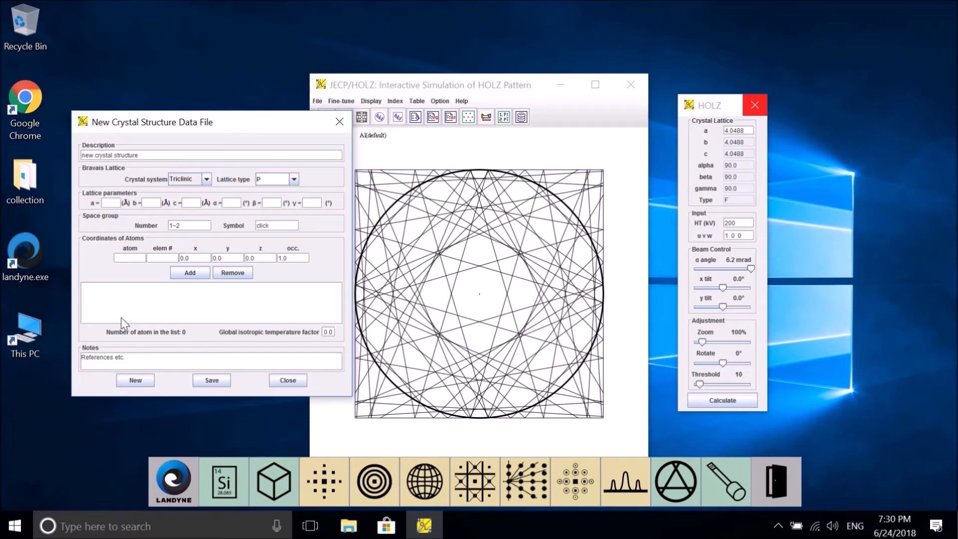
- Close the new crystal structure form without entering data and choose the cube module in the Landyne launcher
left_click(163, 151)
left_click(345, 124)
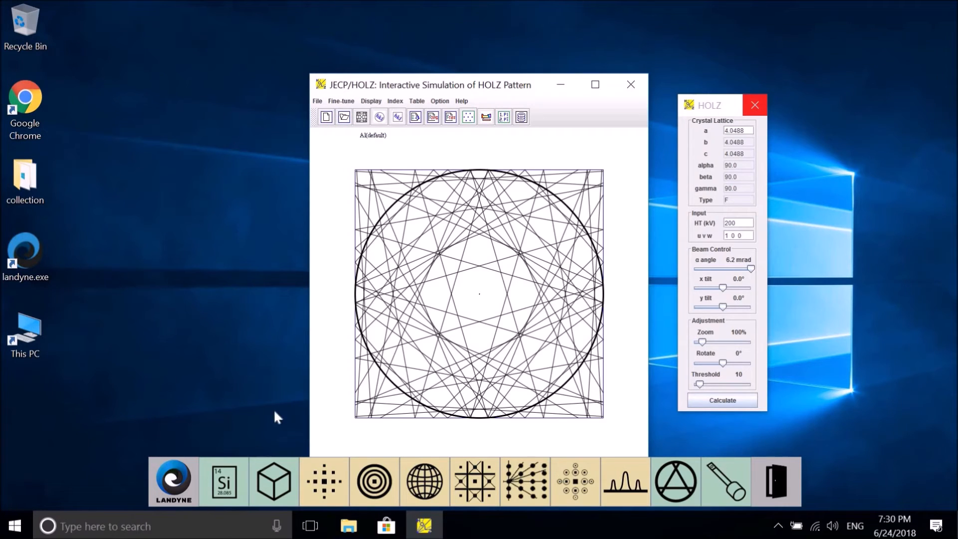
left_click(274, 493)
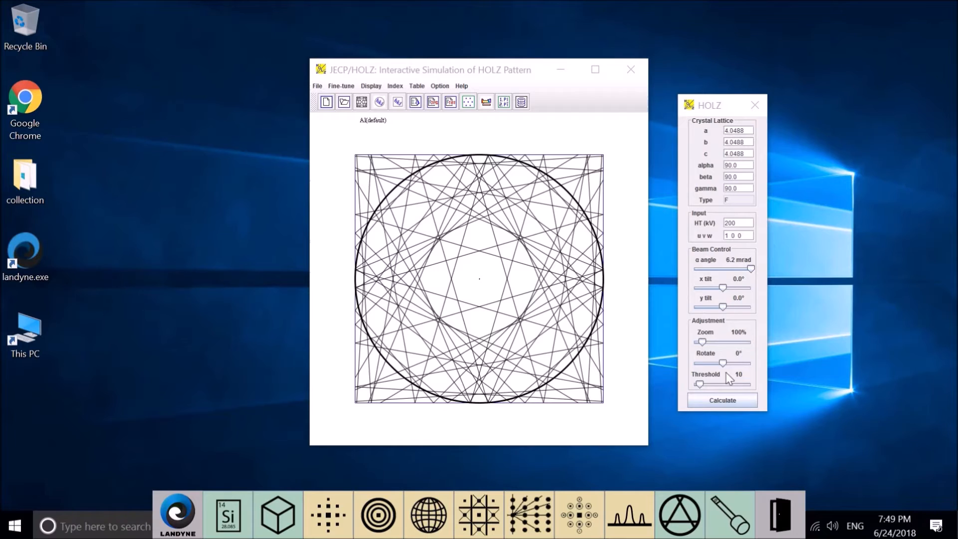
- Set the high tension to 100 kV and calculate the HOLZ pattern
left_click(728, 401)
left_click(732, 365)
left_click(729, 223)
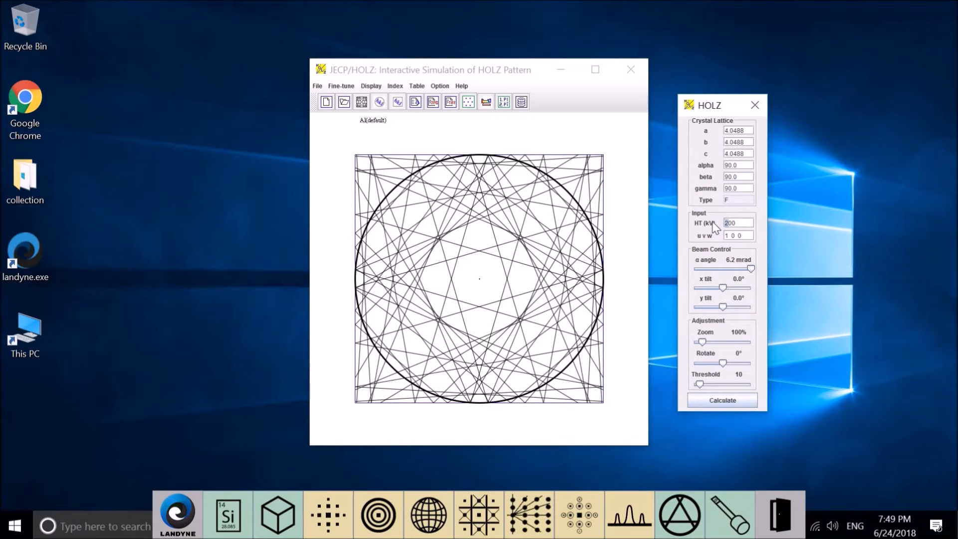
type("1")
left_click(725, 402)
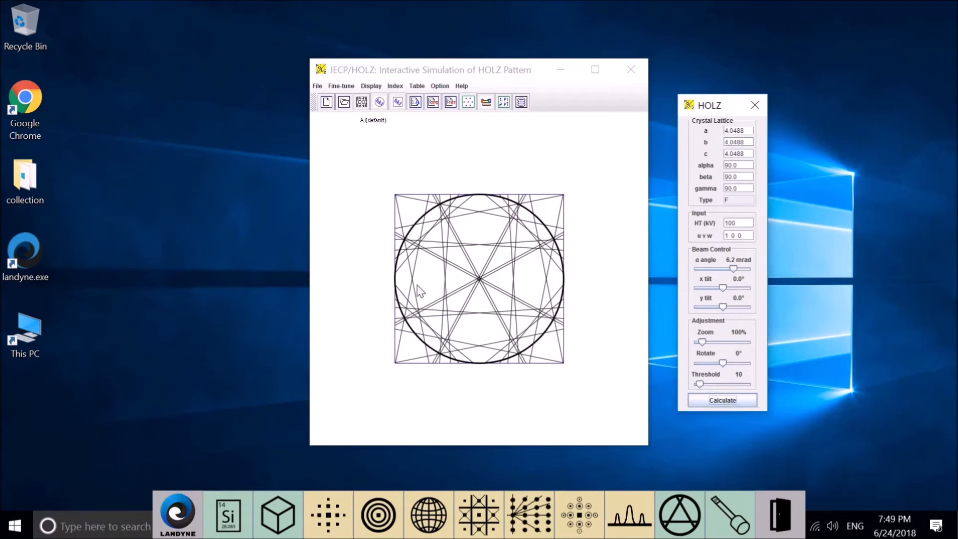
- Set the high tension to 200 kV and the u v w direction to 1 1 0, and calculate the pattern
left_click(726, 224)
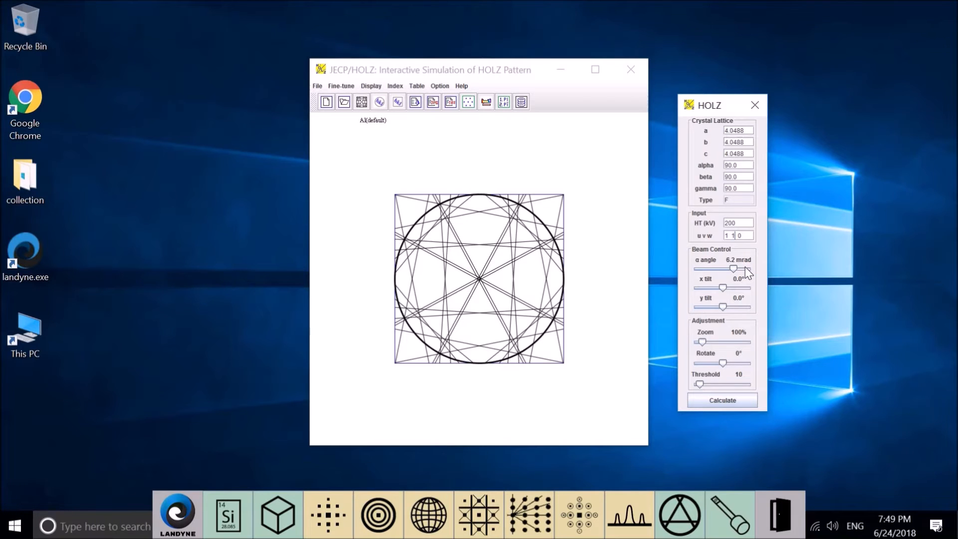
left_click(752, 396)
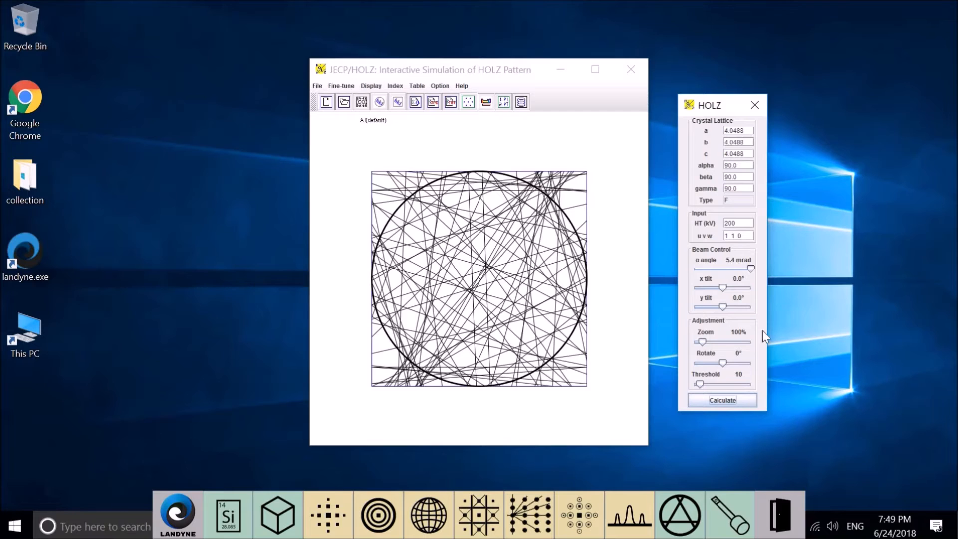
- Set the u v w direction to 1 1 1 and recalculate the pattern
left_click(742, 235)
key("BackSpace")
type("1")
left_click(743, 400)
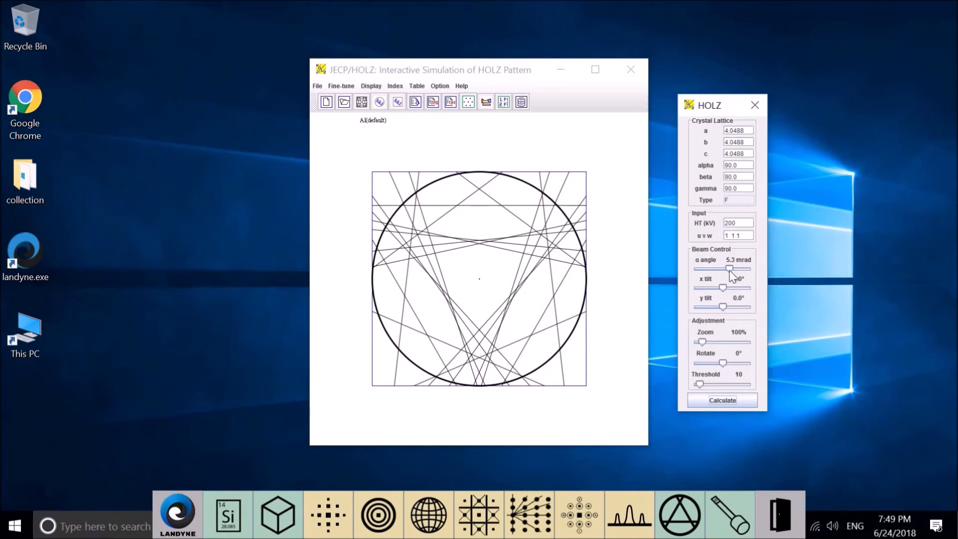
- Try out the α angle and x tilt adjustments, leaving them at 5.3 mrad and 0.0°, and set the zoom to 96%
mouse_move(730, 274)
left_mouse_down()
mouse_move(717, 280)
mouse_move(729, 281)
left_mouse_up()
left_click_drag(723, 289, 723, 293)
mouse_move(699, 341)
left_mouse_down()
mouse_move(709, 342)
mouse_move(699, 340)
left_mouse_up()
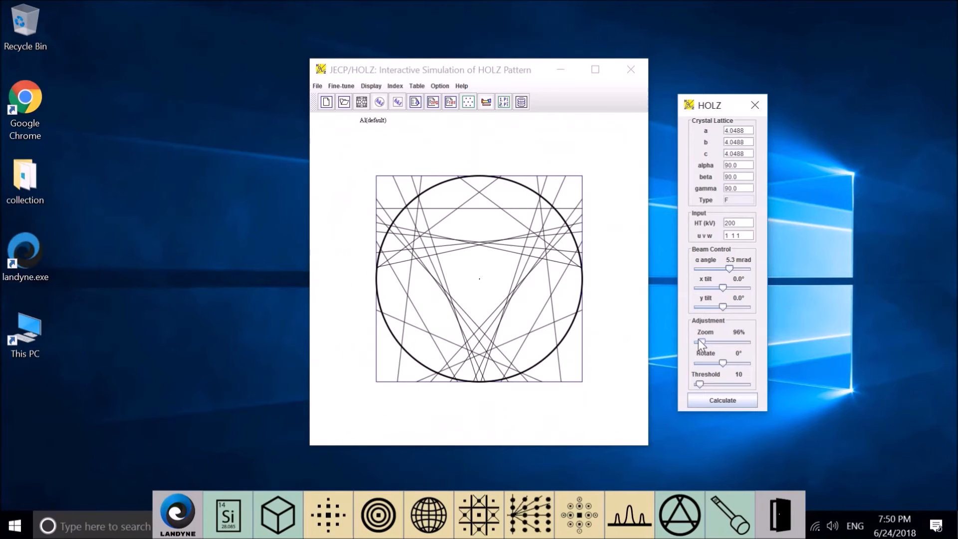
- Set the threshold to 23 and the pattern rotation to 3°
left_click_drag(723, 367, 722, 369)
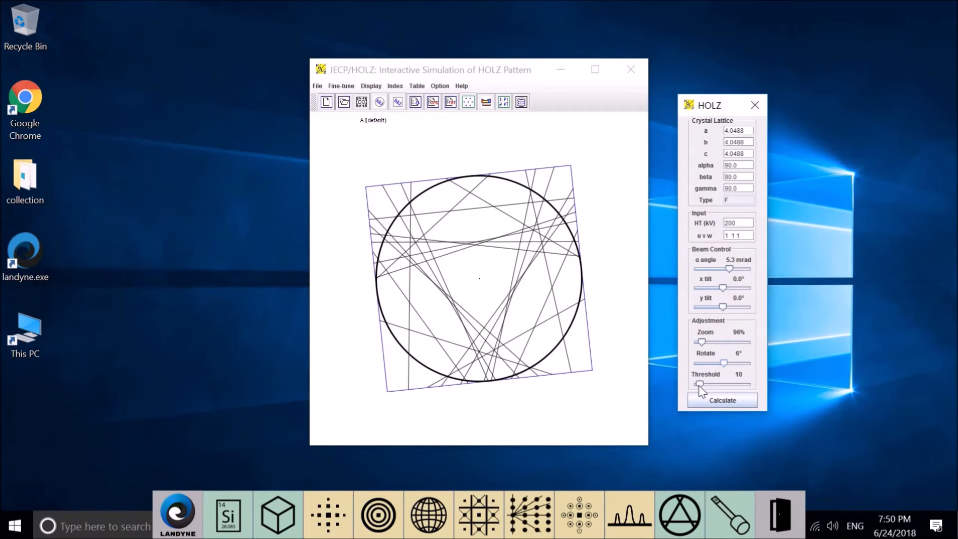
mouse_move(711, 385)
left_mouse_down()
mouse_move(741, 391)
mouse_move(708, 400)
left_mouse_up()
left_click_drag(724, 363, 721, 368)
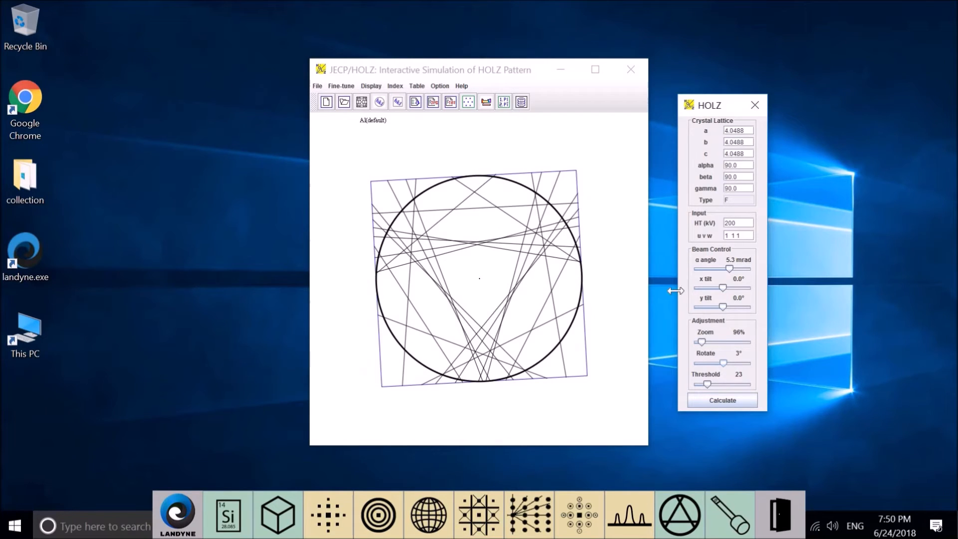
- Apply the lattice constraints so only parameter a is editable, and set a to 4.07
left_click(344, 85)
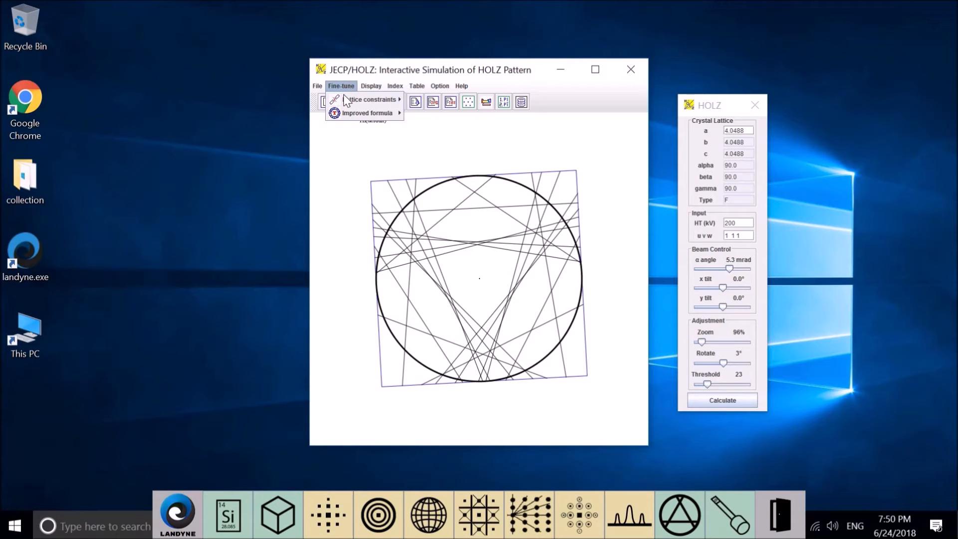
mouse_move(344, 97)
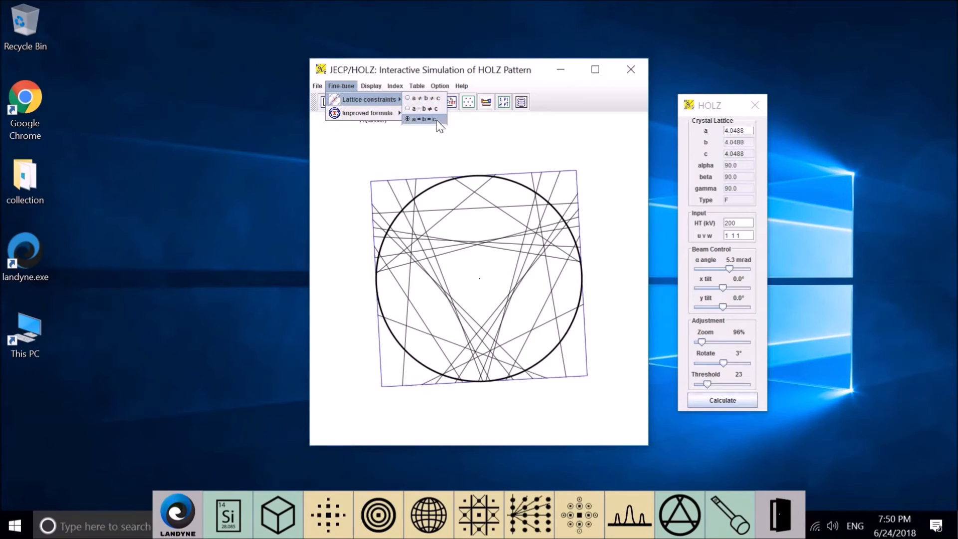
left_click(738, 131)
left_click_drag(737, 132, 751, 131)
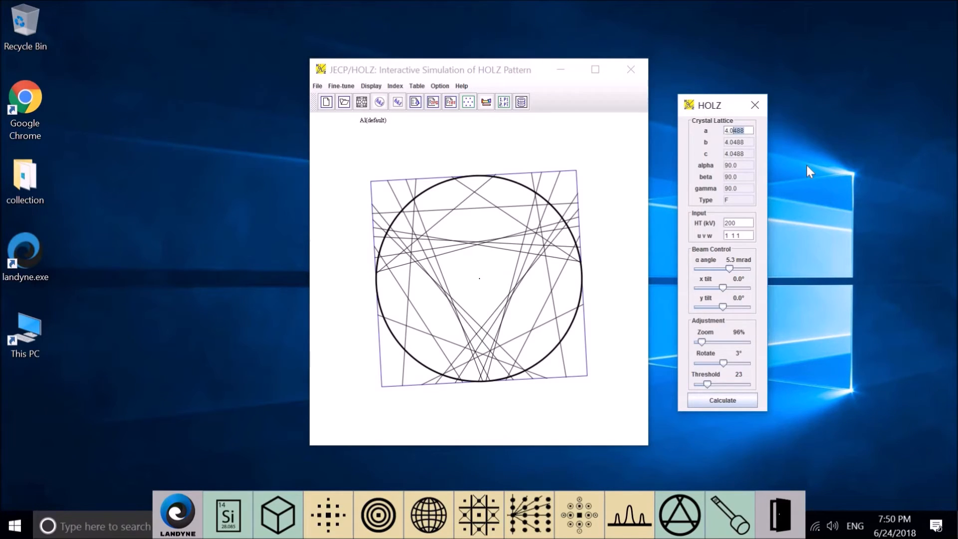
type("7")
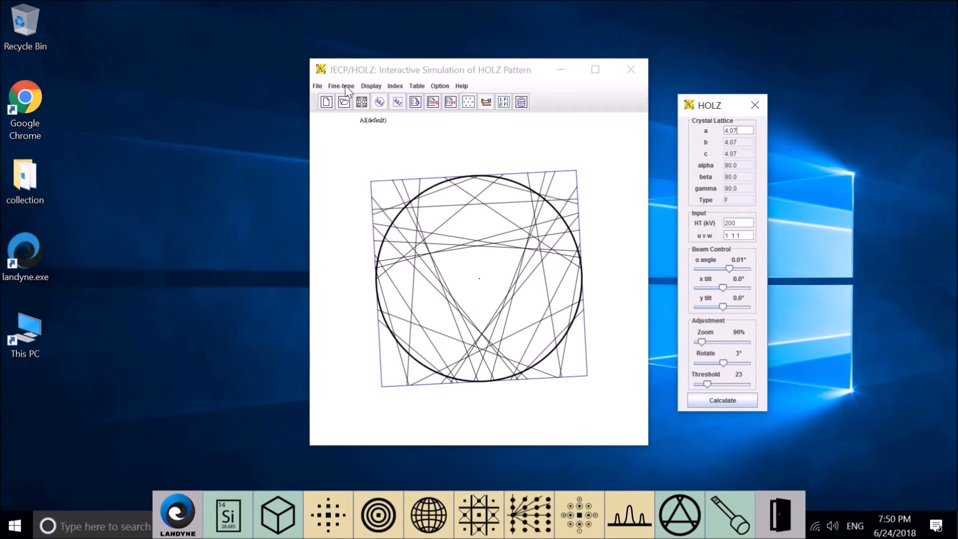
- Open the pattern display options beside the main window and try HOLZ pattern in arc, keeping HOLZ patterns in straight line
left_click(371, 86)
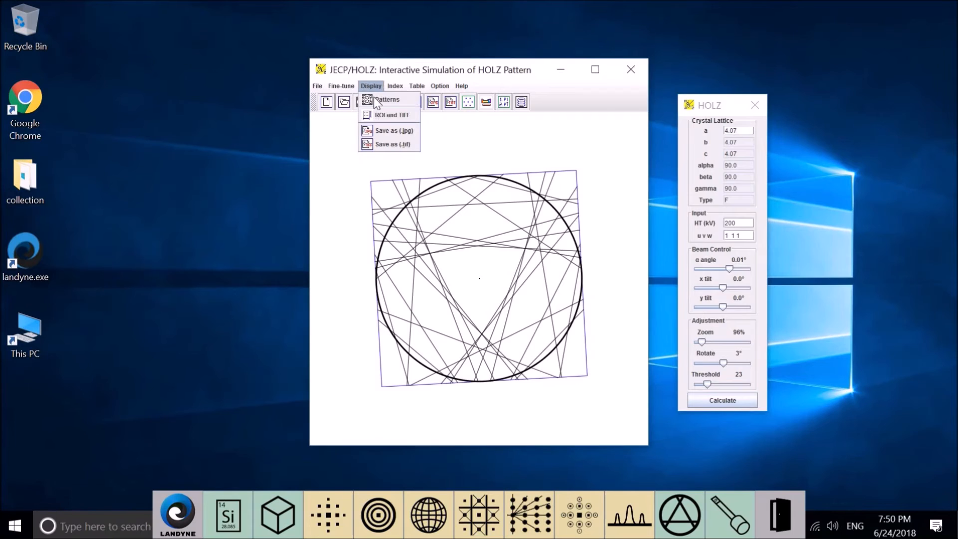
left_click(385, 99)
left_click_drag(532, 217, 235, 228)
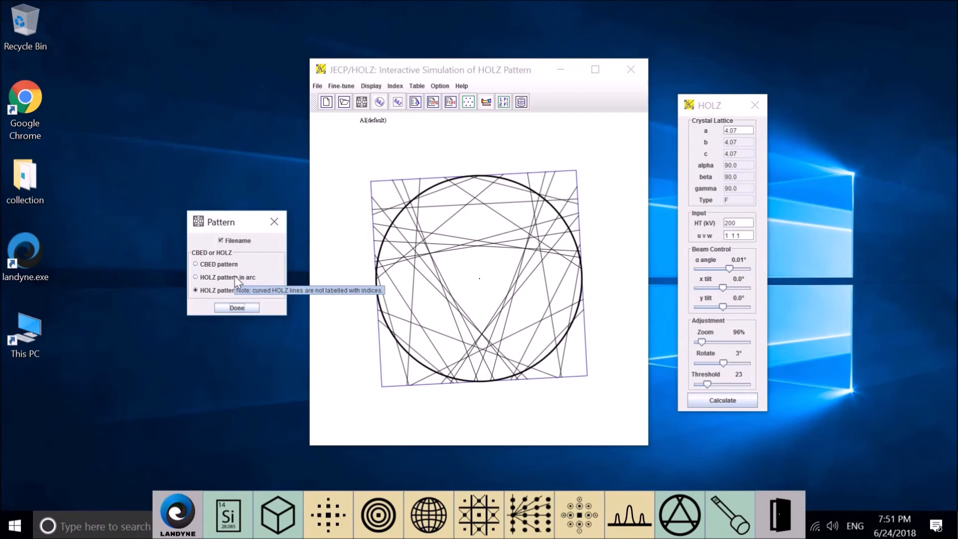
left_click(235, 277)
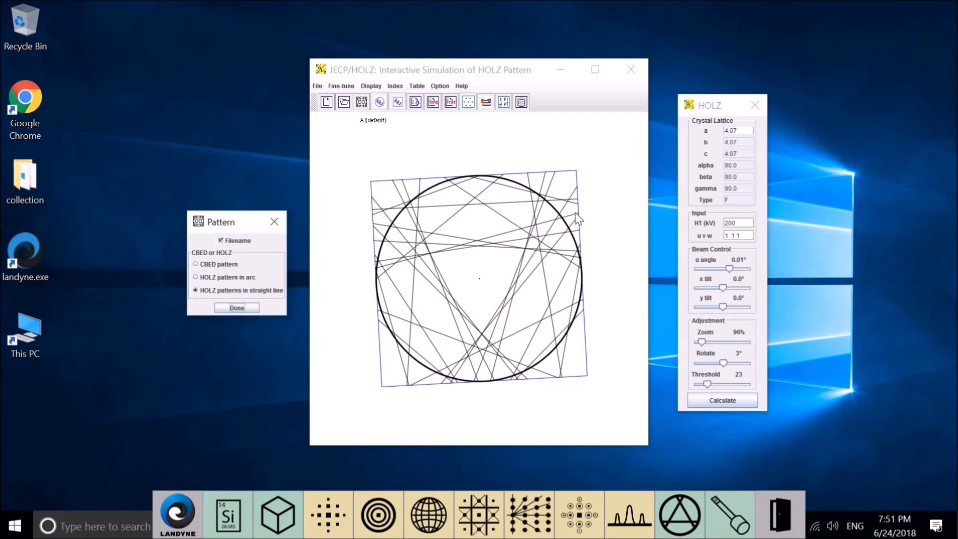
- Fine-adjust the pattern rotation in one-degree increments, ending at 0°
left_click(722, 366)
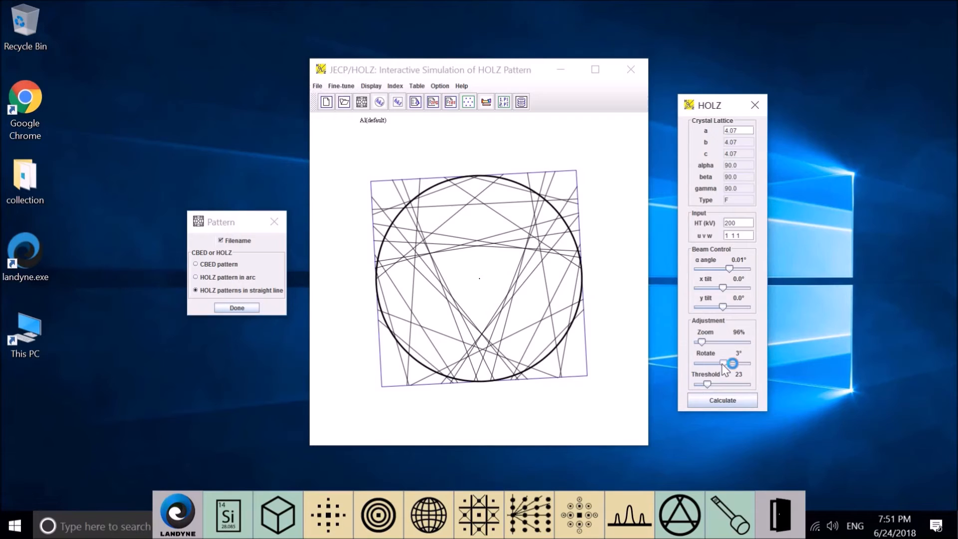
key("Right")
key("Right")
key("Left")
key("Left")
key("Left")
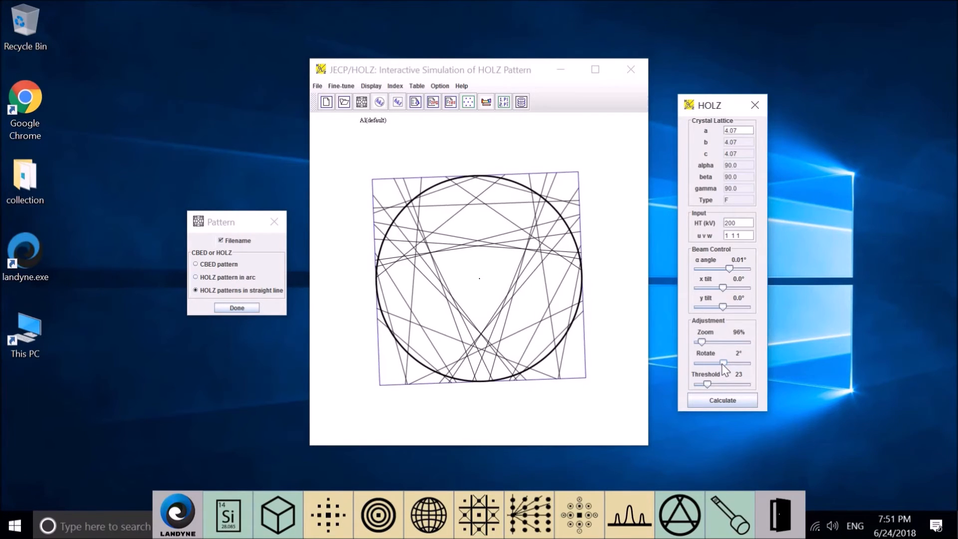
key("Left")
key("Left")
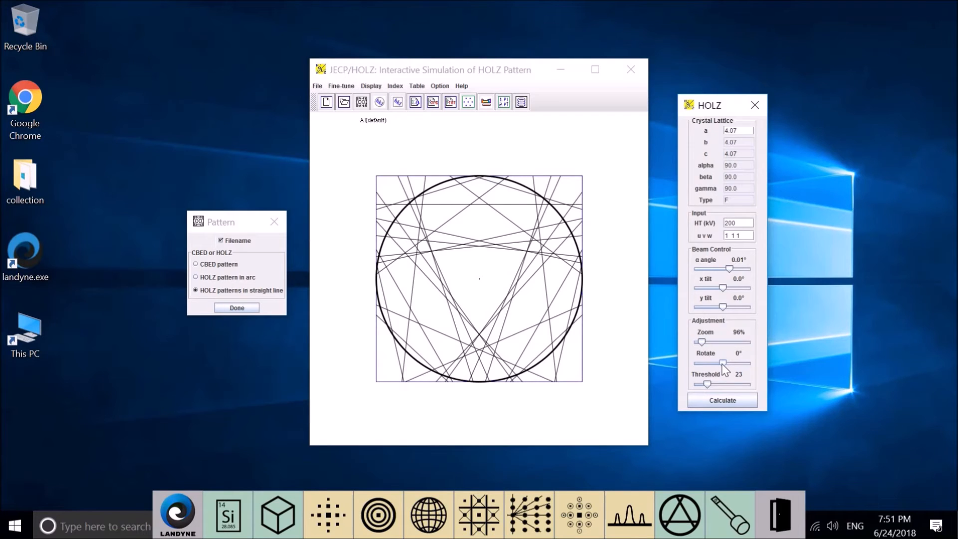
- Include the dynamical correction for HOLZ line shift in the improved formula and recalculate the pattern
left_click(337, 85)
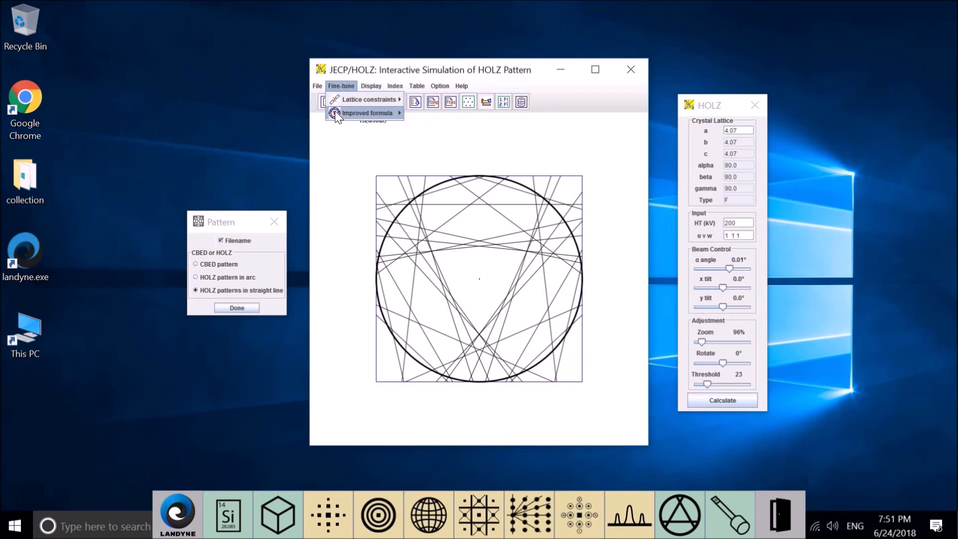
mouse_move(369, 114)
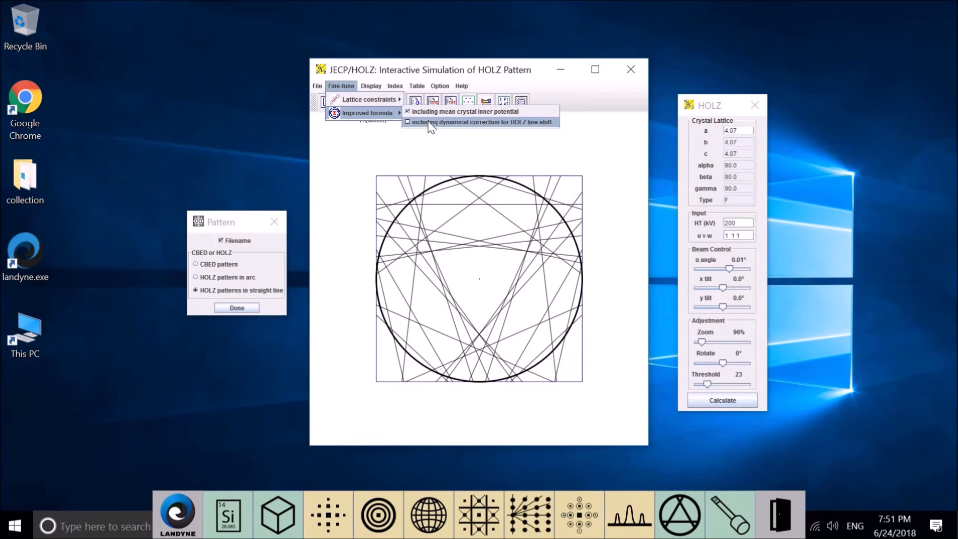
left_click(429, 123)
left_click(706, 398)
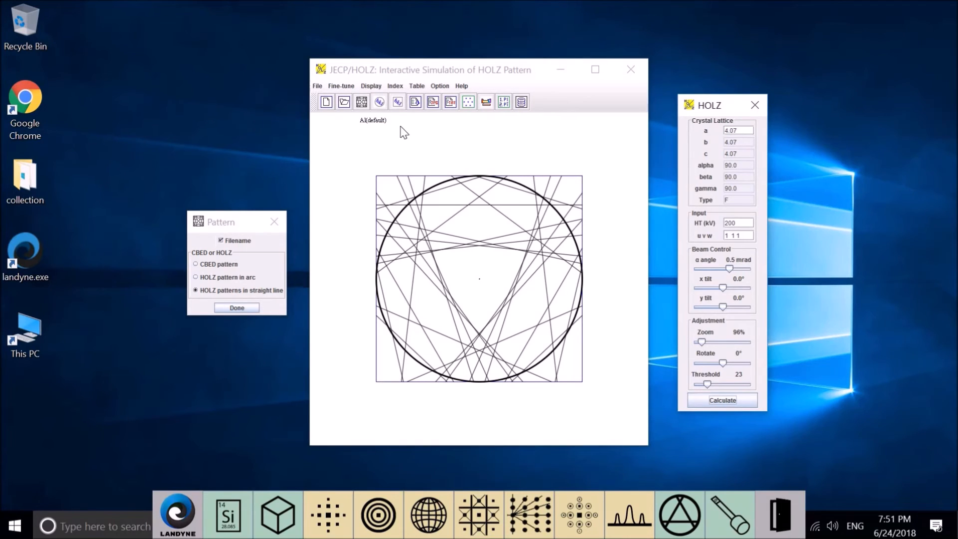
- Toggle the mean crystal inner potential and dynamical HOLZ line shift correction in the improved formula, and select the CBED pattern display
left_click(344, 86)
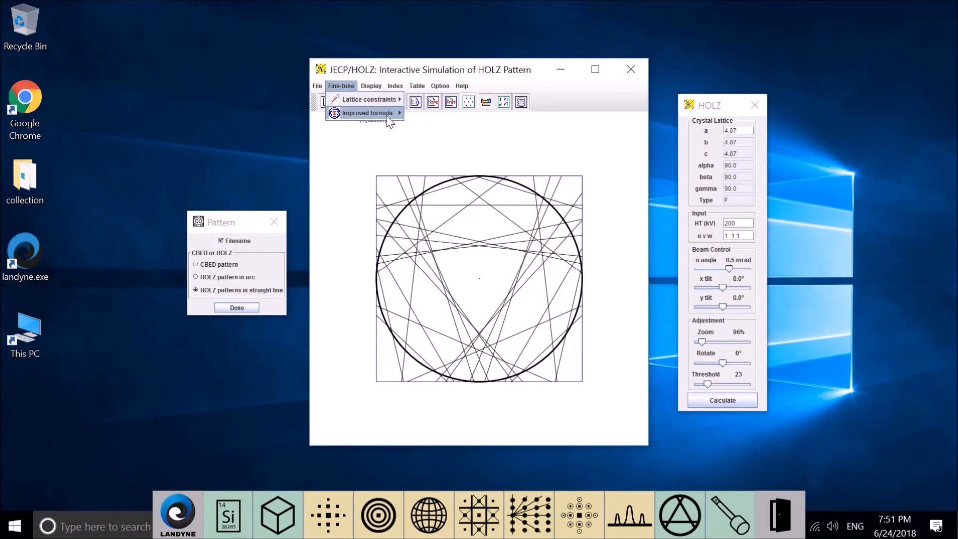
mouse_move(389, 114)
left_click(420, 112)
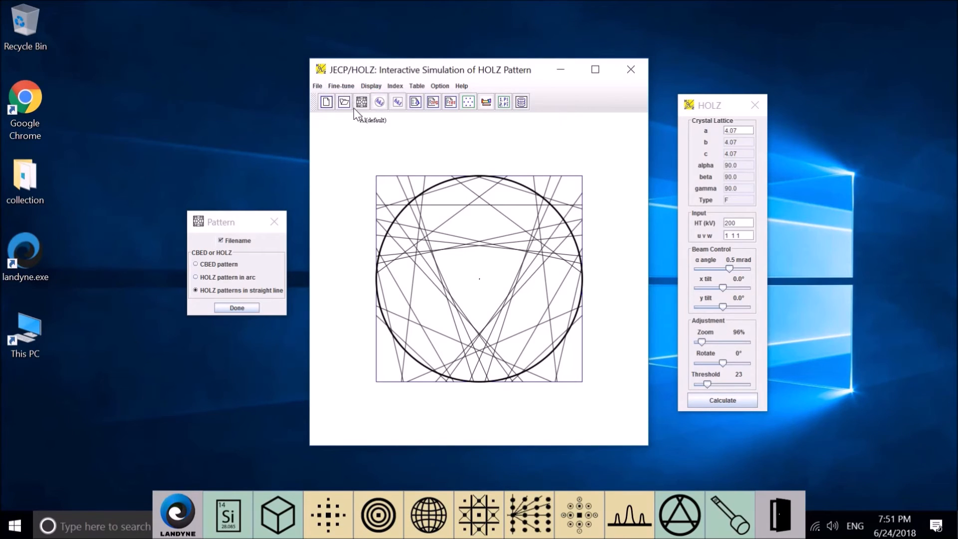
left_click(341, 86)
mouse_move(379, 113)
left_click(414, 122)
left_click(221, 265)
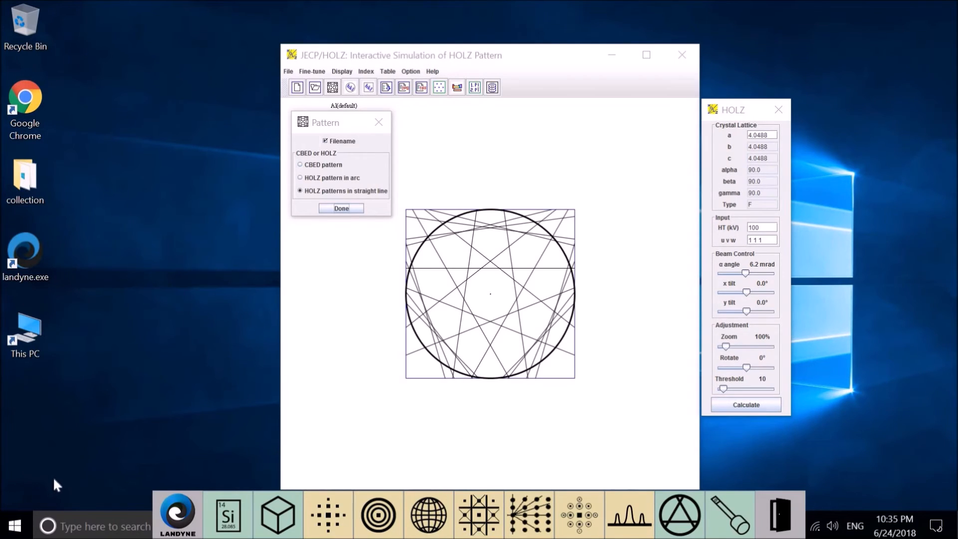
- Show the HOLZ line indices on the pattern with a font size of 15
left_click(366, 72)
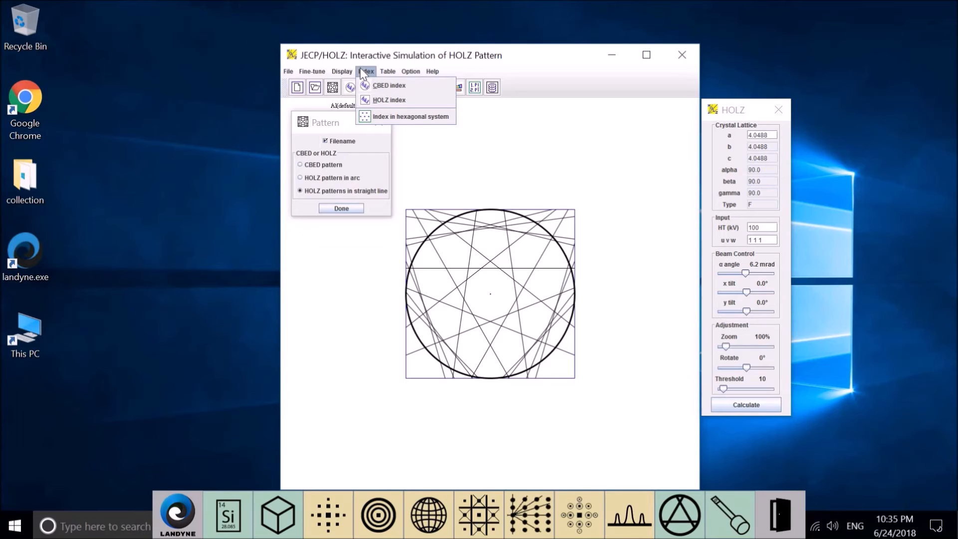
left_click(364, 74)
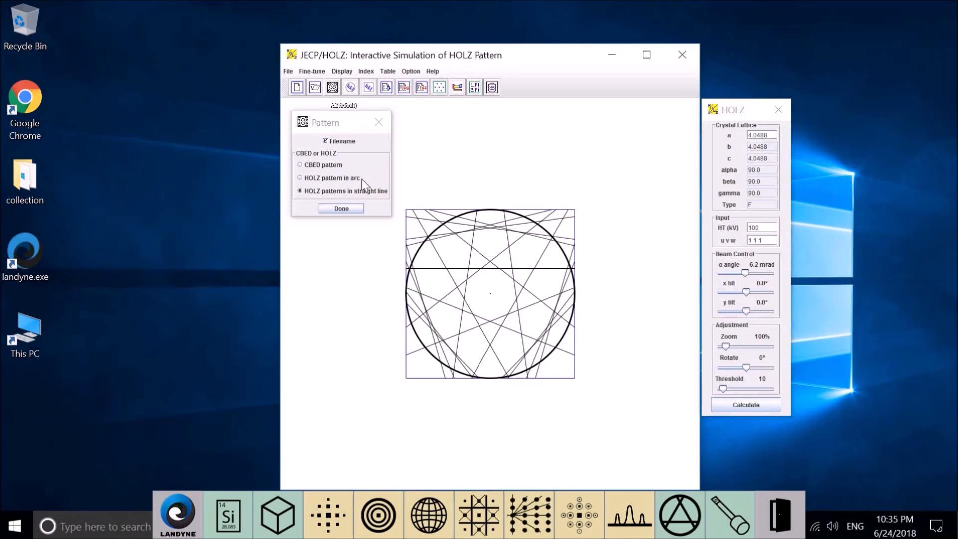
left_click(368, 72)
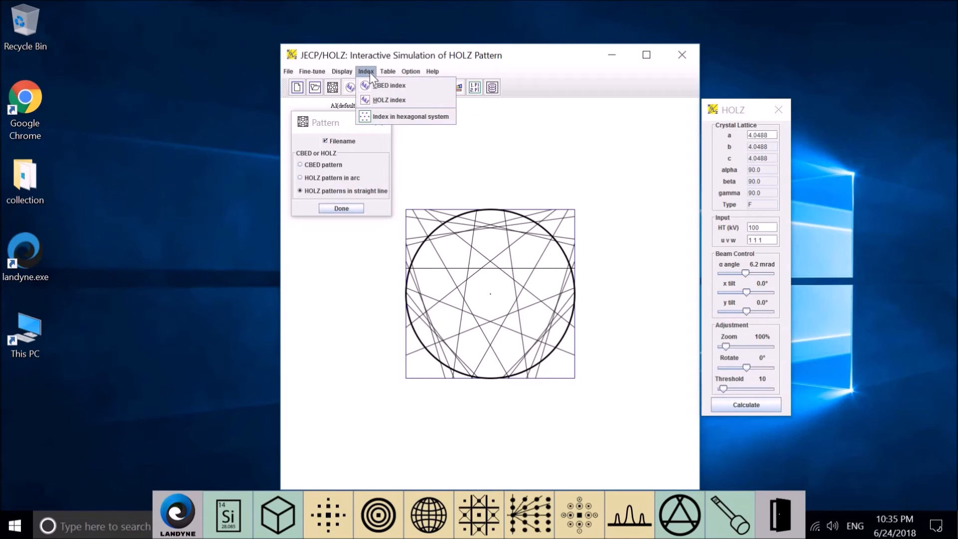
left_click(382, 101)
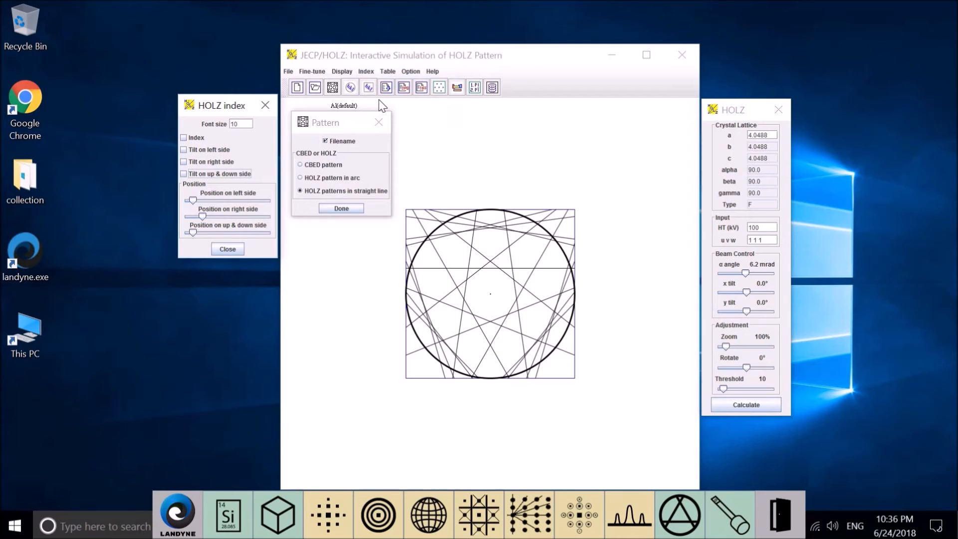
left_click(192, 138)
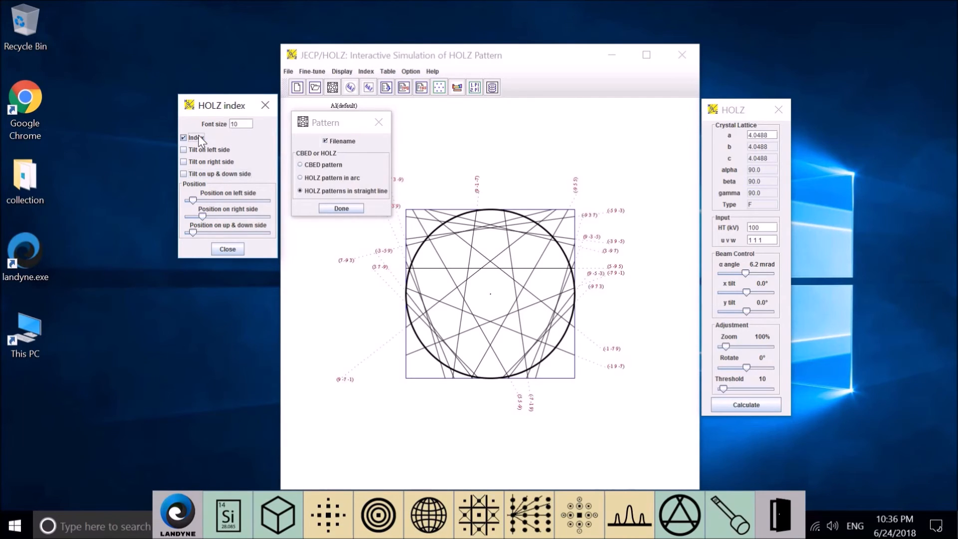
left_click(234, 124)
type("5")
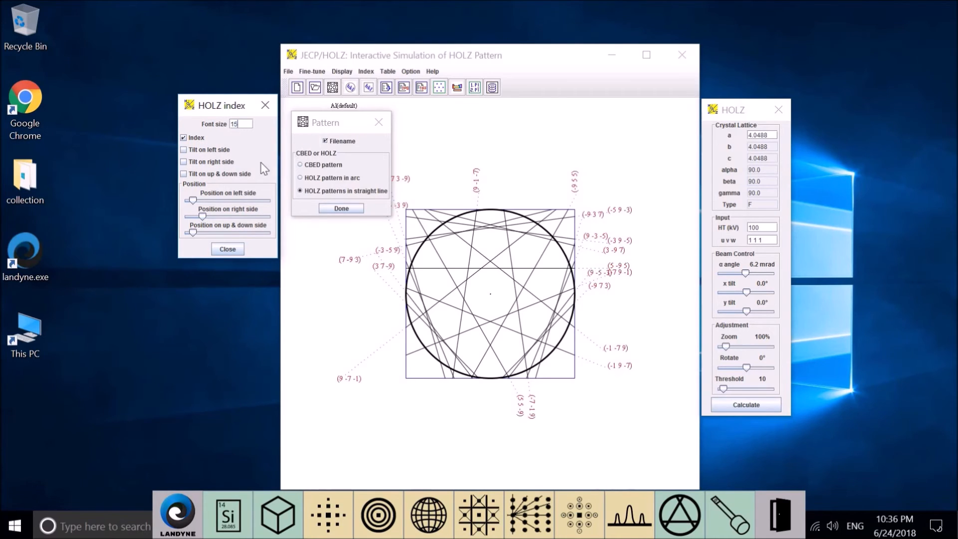
- Tilt the HOLZ index labels on the left, right and up & down sides, and adjust the left-side and right-side label positions
left_click(200, 151)
left_click(201, 163)
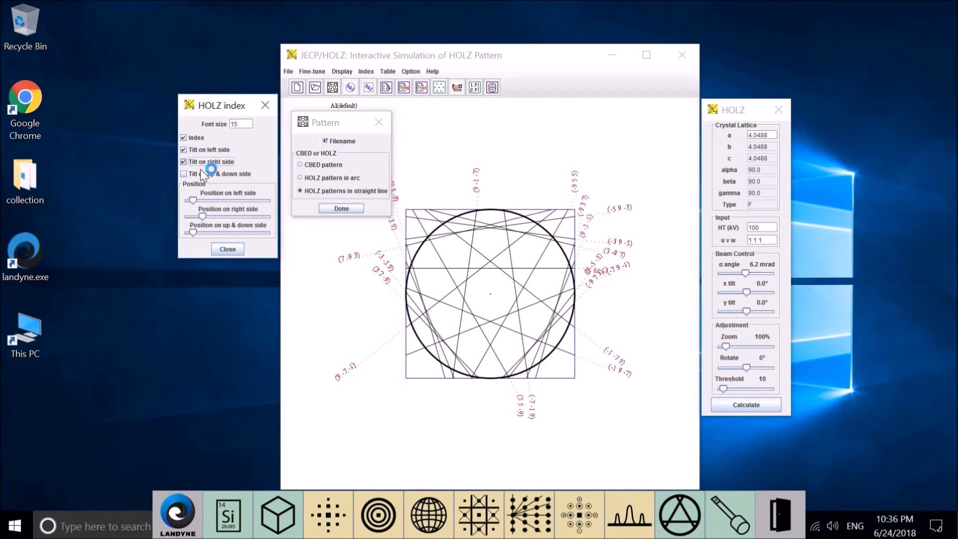
left_click(203, 174)
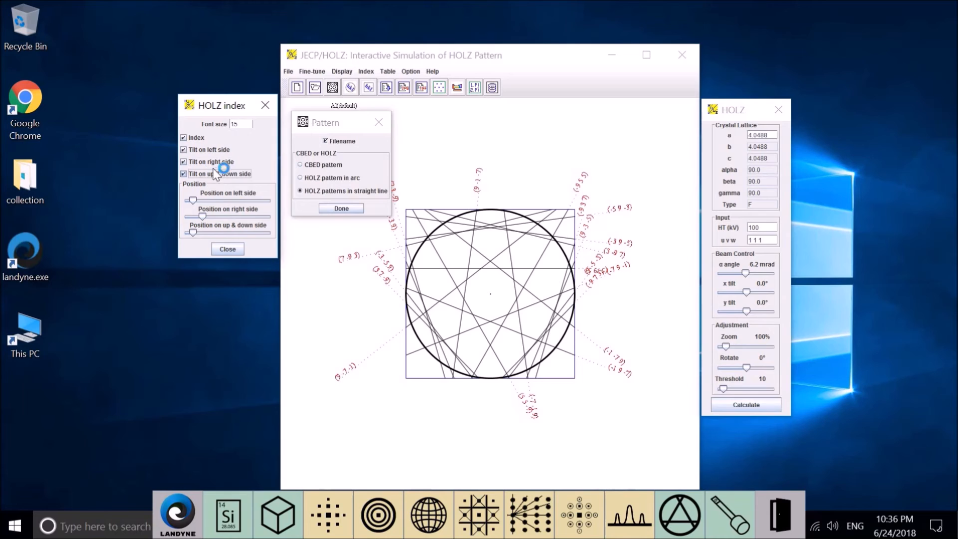
left_click_drag(338, 122, 99, 73)
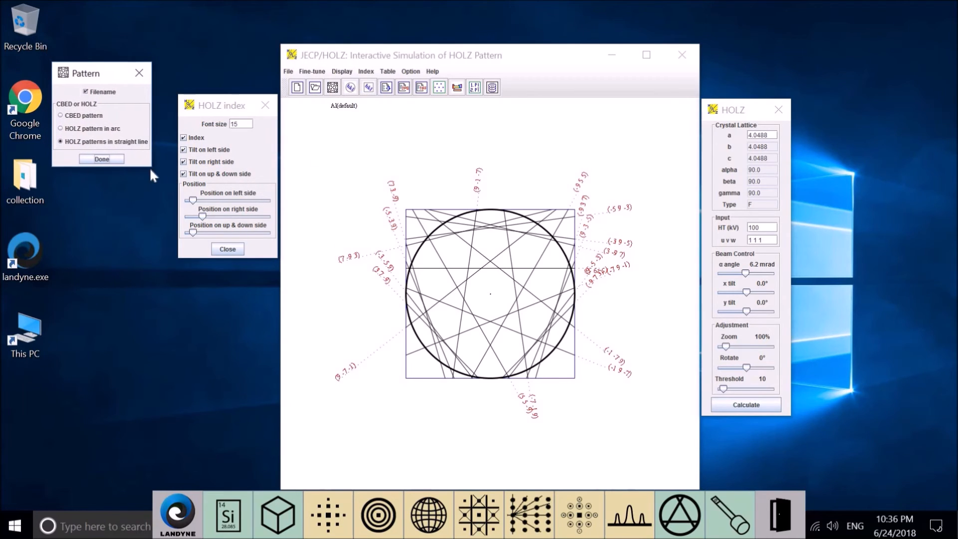
left_click_drag(195, 199, 205, 216)
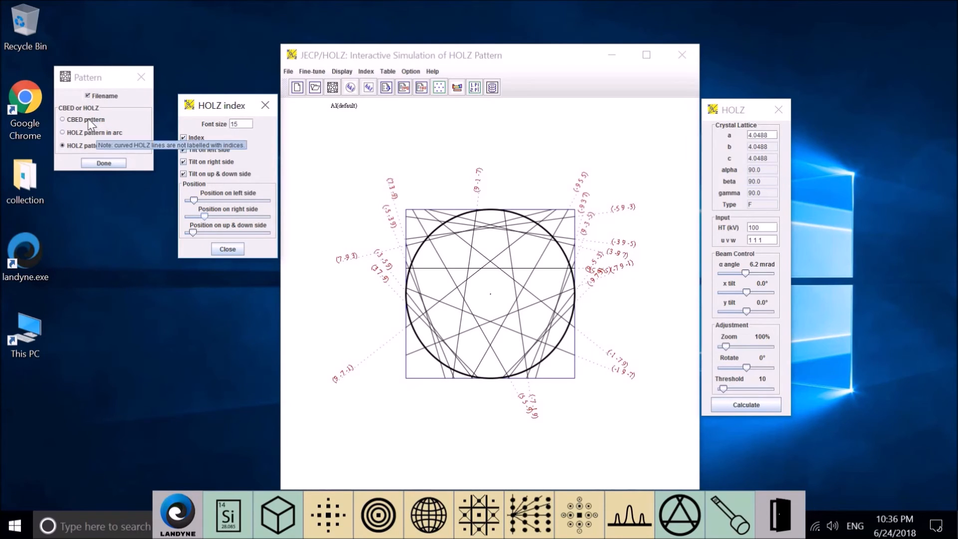
- Switch the display to CBED pattern and open the CBED index options
left_click(88, 118)
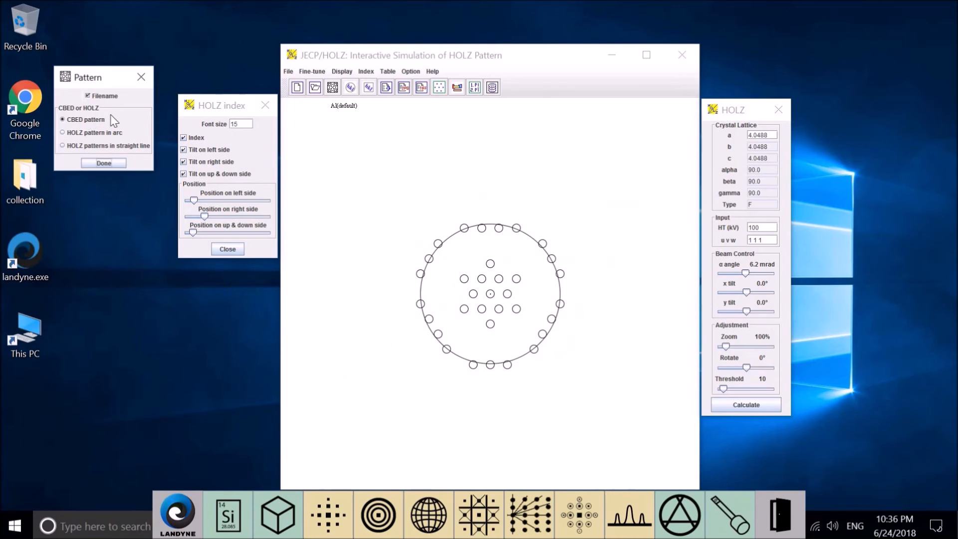
left_click(368, 73)
left_click(375, 85)
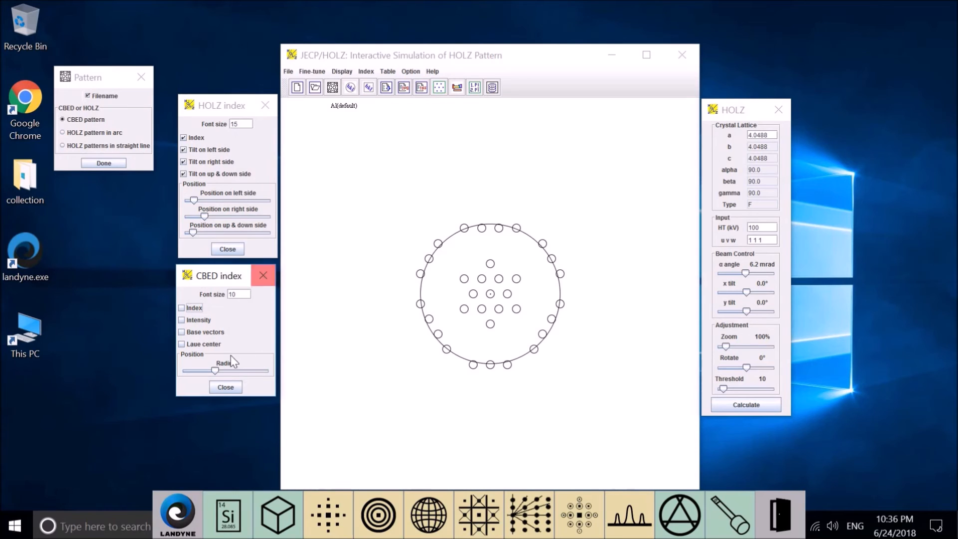
- Show the index, intensity, base vectors and Laue center on the CBED pattern, and increase the label radius
left_click(182, 308)
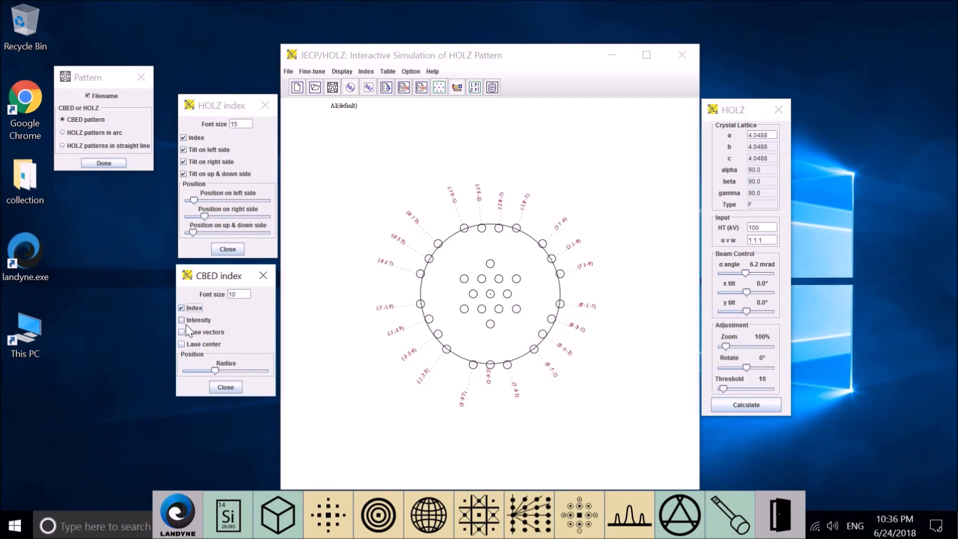
left_click(184, 321)
left_click(182, 332)
left_click(189, 344)
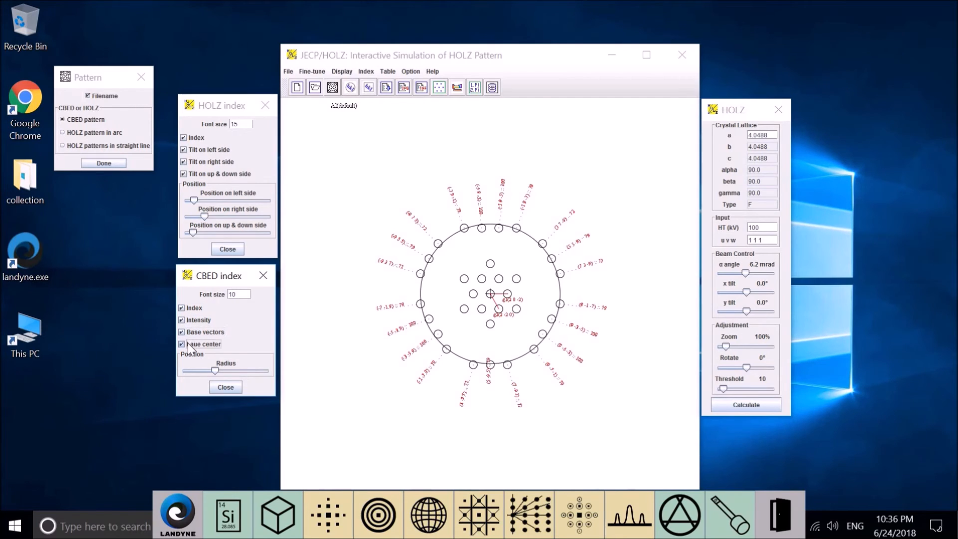
mouse_move(214, 371)
left_mouse_down()
mouse_move(206, 373)
mouse_move(229, 372)
left_mouse_up()
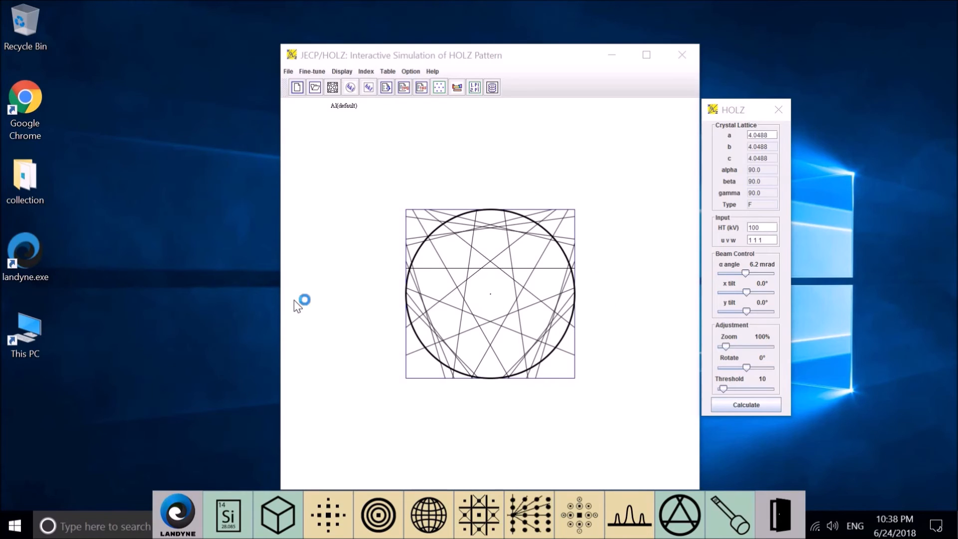
- In the hexagonal system index converter, convert plane index 1 2 3 to Miller-Bravais notation and 1 2 -3 3 back to Miller notation
left_click(368, 73)
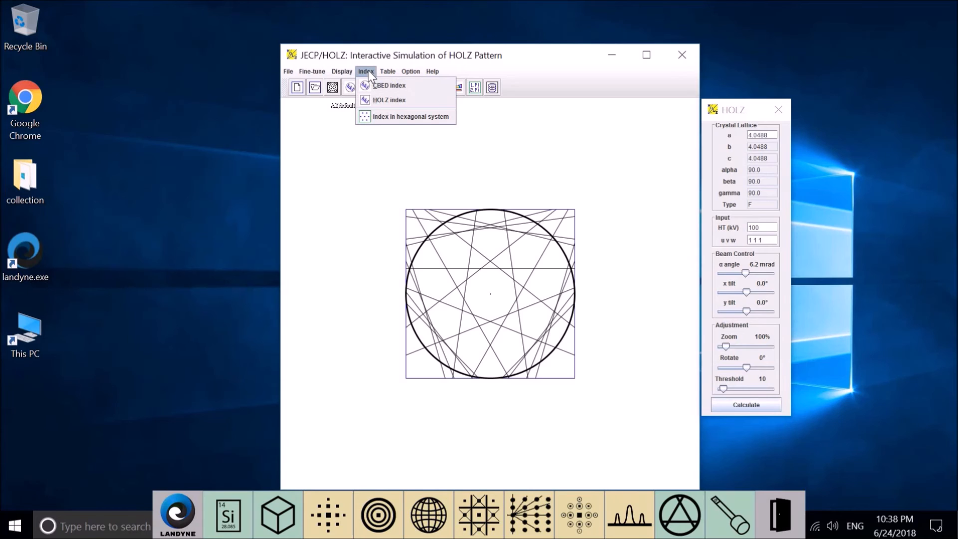
left_click(377, 117)
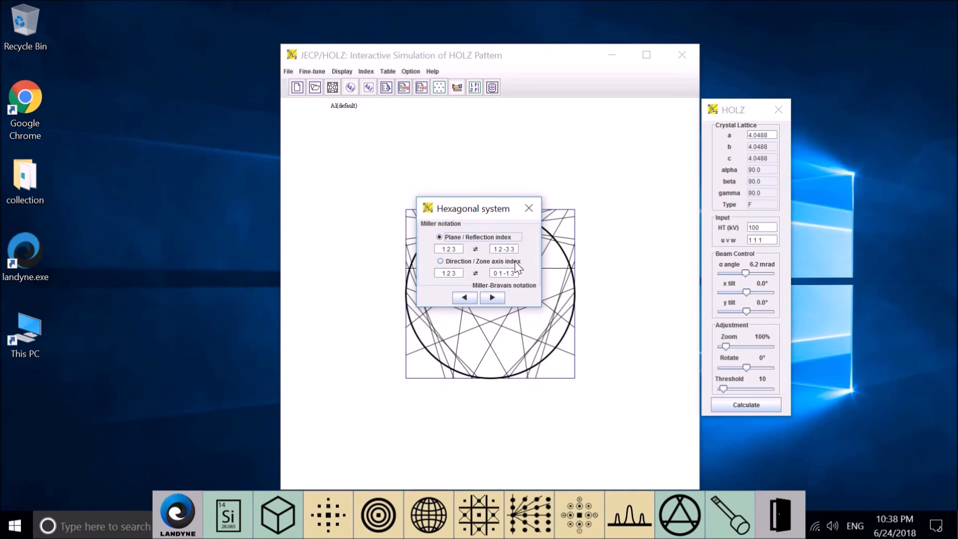
left_click(492, 249)
left_click(500, 250)
left_click_drag(493, 251, 526, 253)
key("BackSpace")
left_click(495, 297)
left_click_drag(462, 250, 412, 246)
key("BackSpace")
left_click(466, 298)
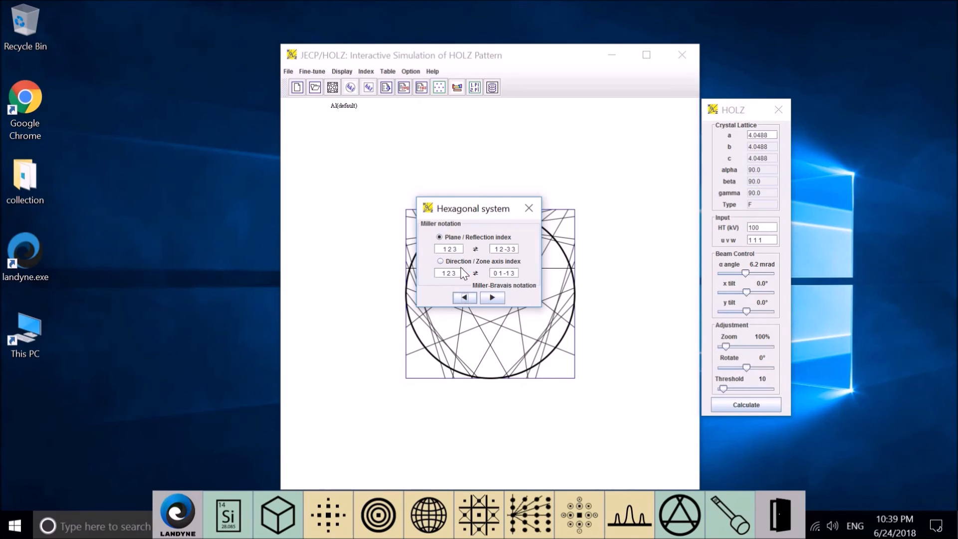
- Convert the direction / zone axis index 1 2 3 to Miller-Bravais notation and 0 1 -1 3 back to Miller notation
left_click(452, 262)
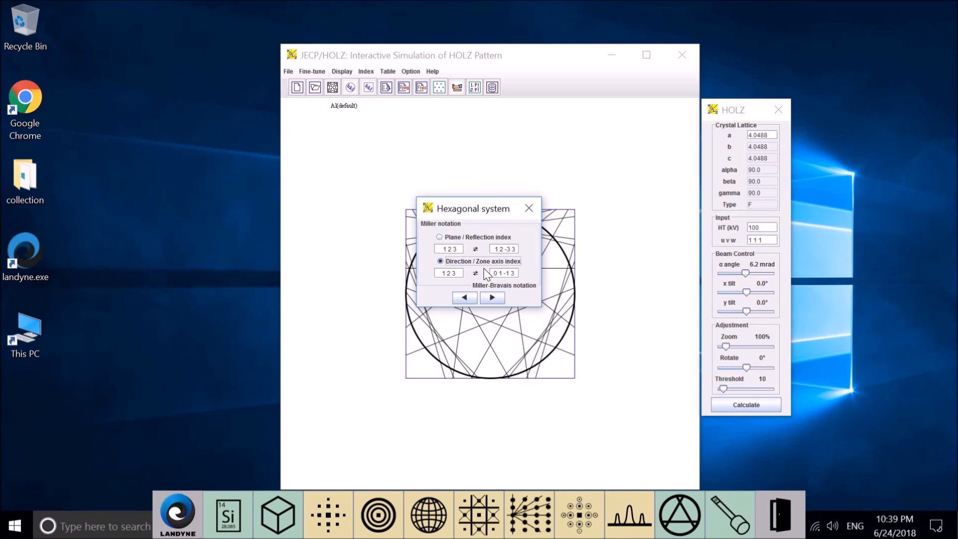
left_click_drag(496, 273, 537, 276)
left_click(493, 298)
left_click_drag(459, 274, 397, 272)
key("BackSpace")
left_click(459, 296)
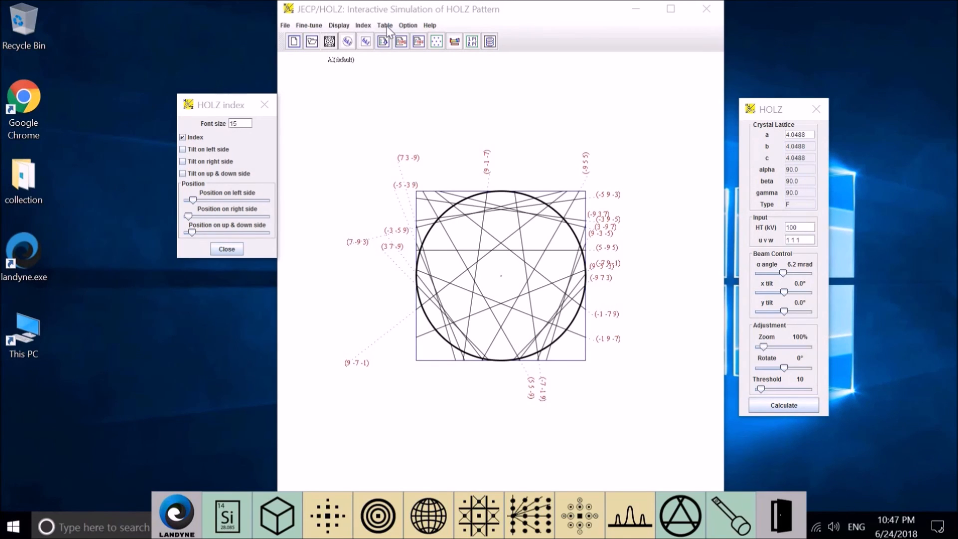
- Show the region of interest around the HOLZ pattern and set its ROI size to 650 pixels
left_click(337, 26)
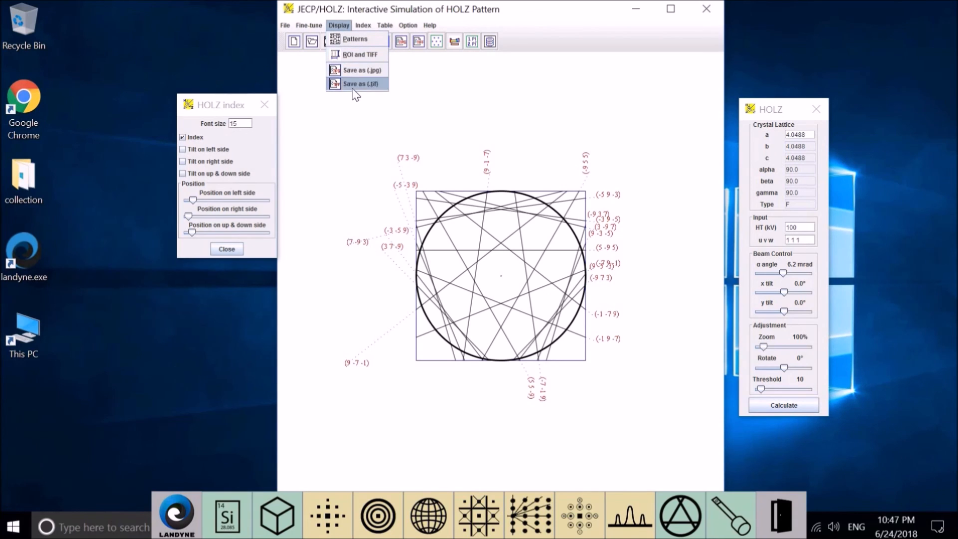
left_click(360, 56)
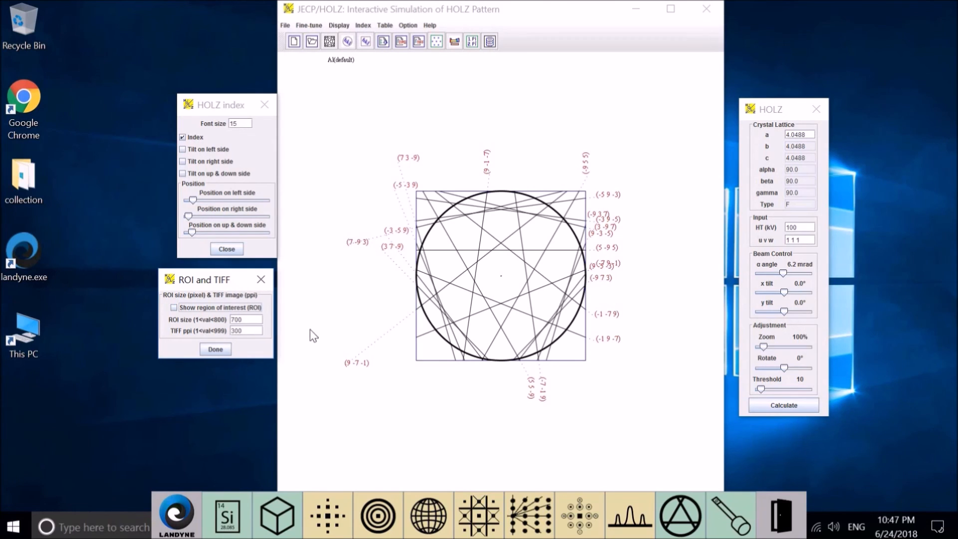
left_click(173, 308)
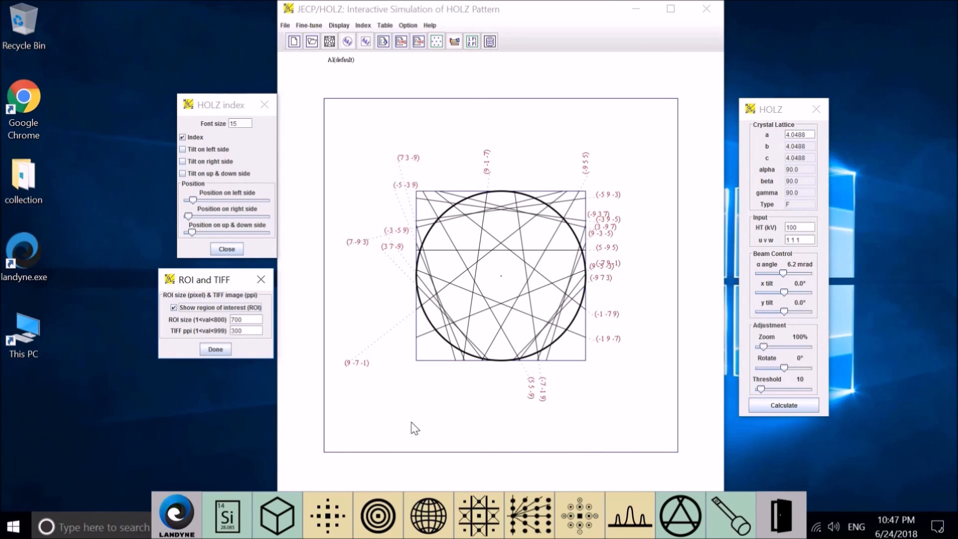
double_click(238, 320)
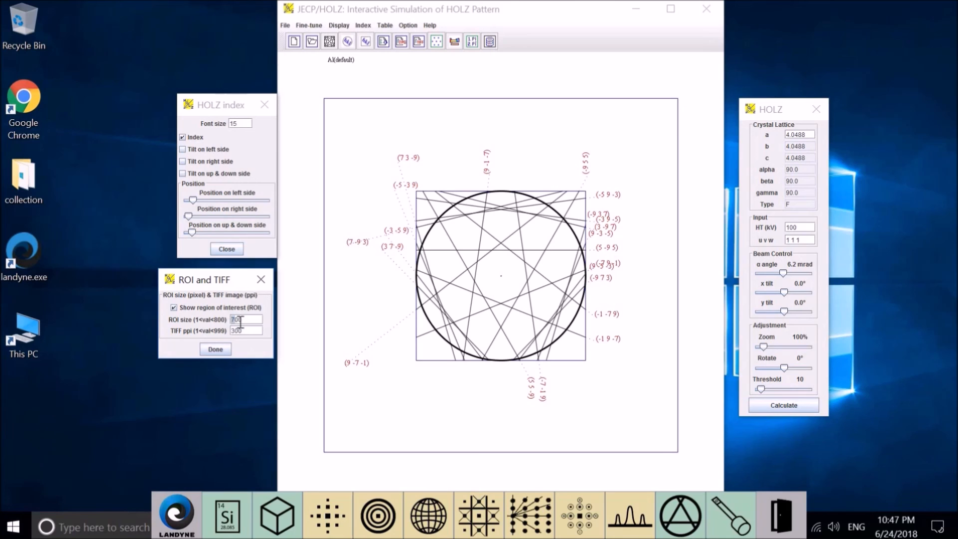
type("650")
left_click(231, 352)
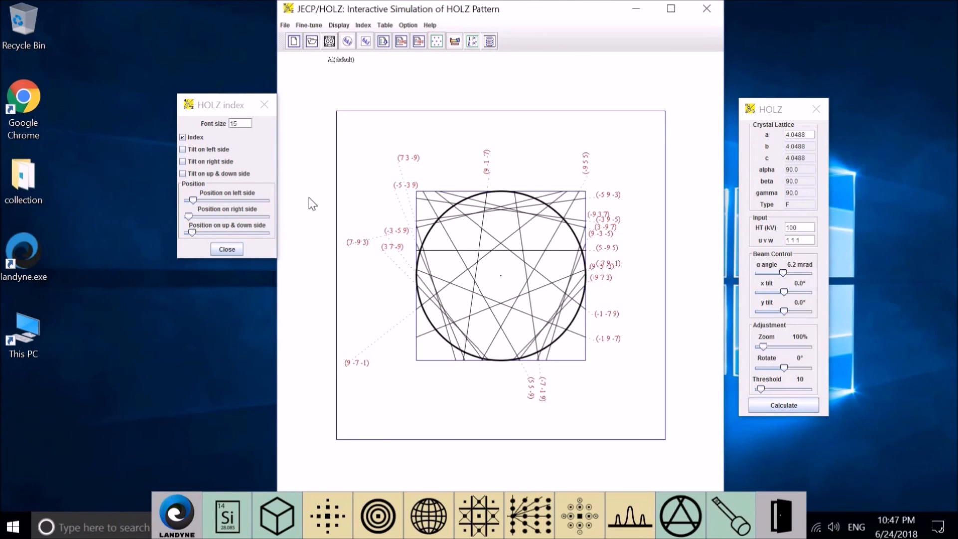
left_click(370, 28)
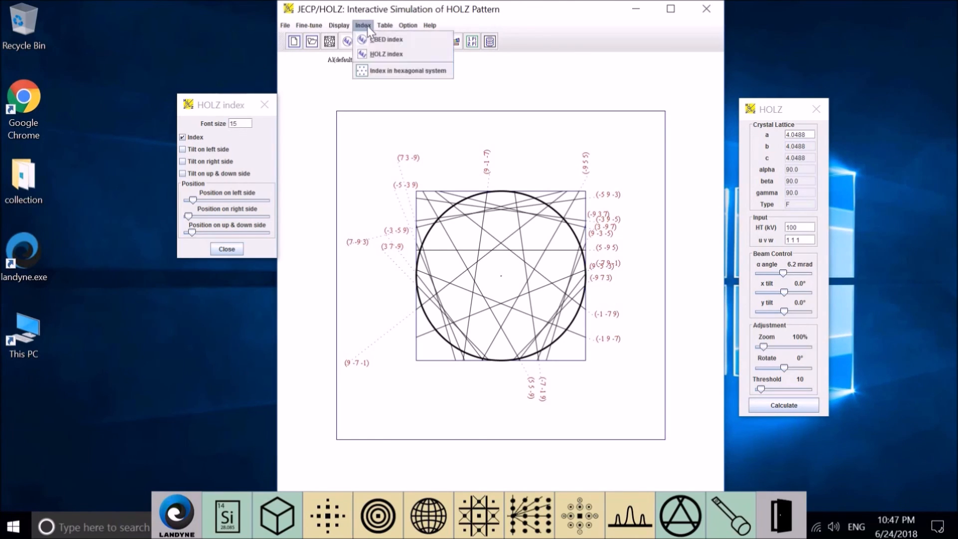
mouse_move(334, 30)
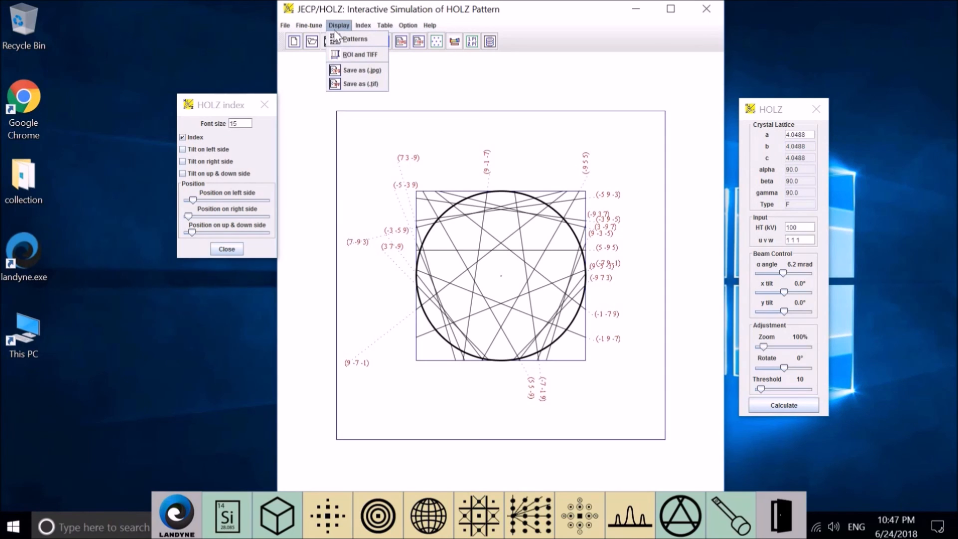
left_click(455, 86)
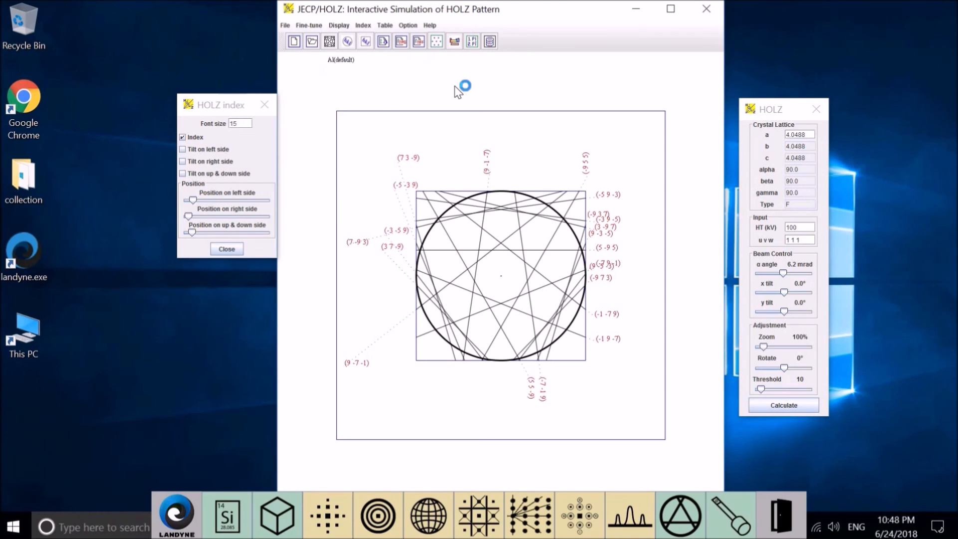